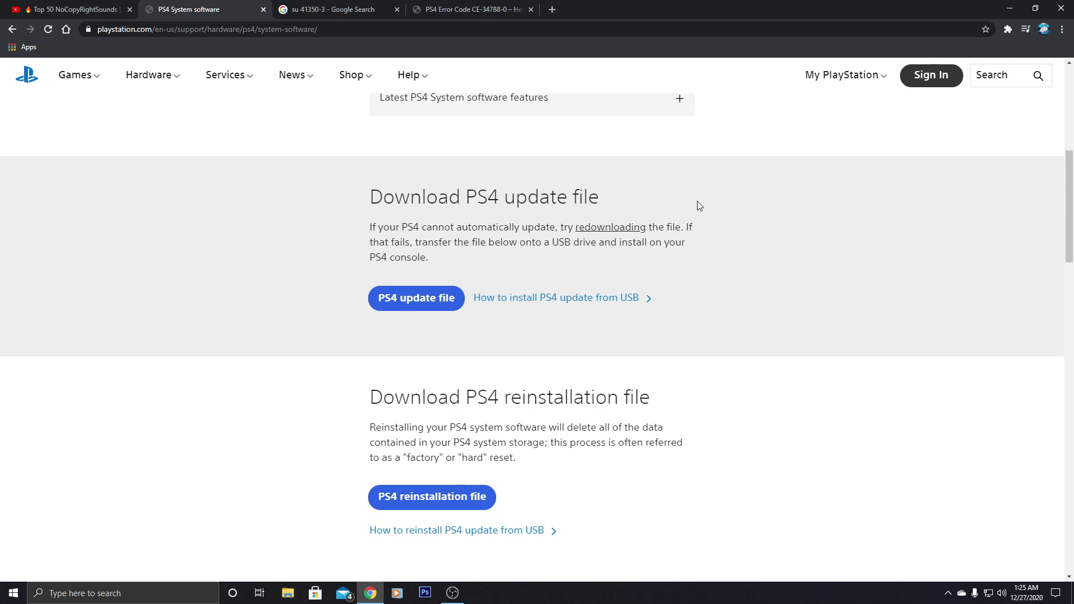
Look through the Program Files (x86) folder on Main Drive (D:) for the downloaded PS4UPDATE files.
drag(374, 197, 612, 188)
click(612, 188)
click(288, 593)
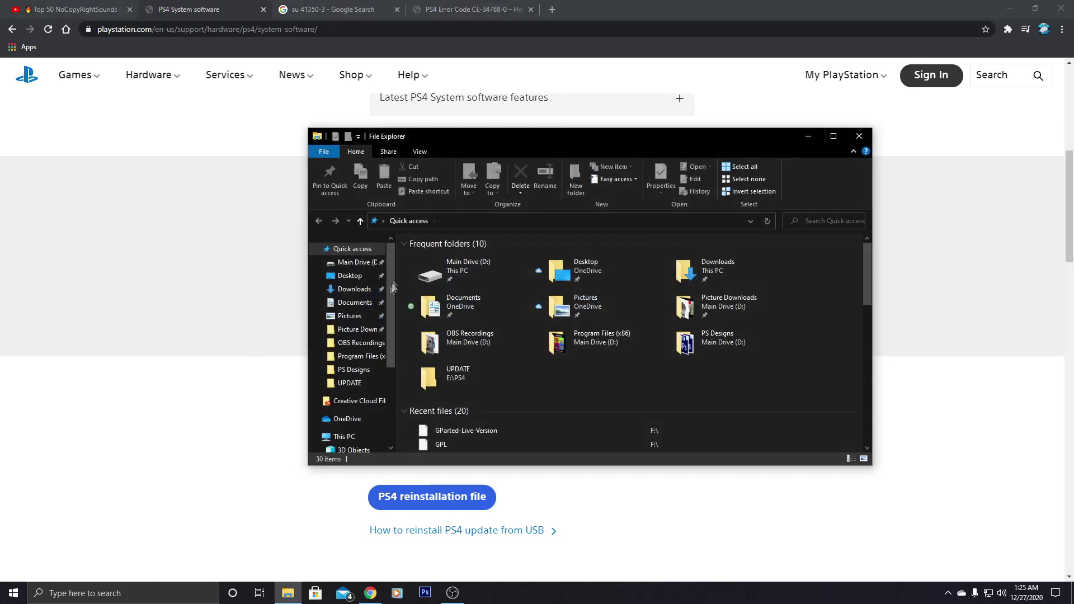
click(361, 358)
scroll(641, 332, down, 10)
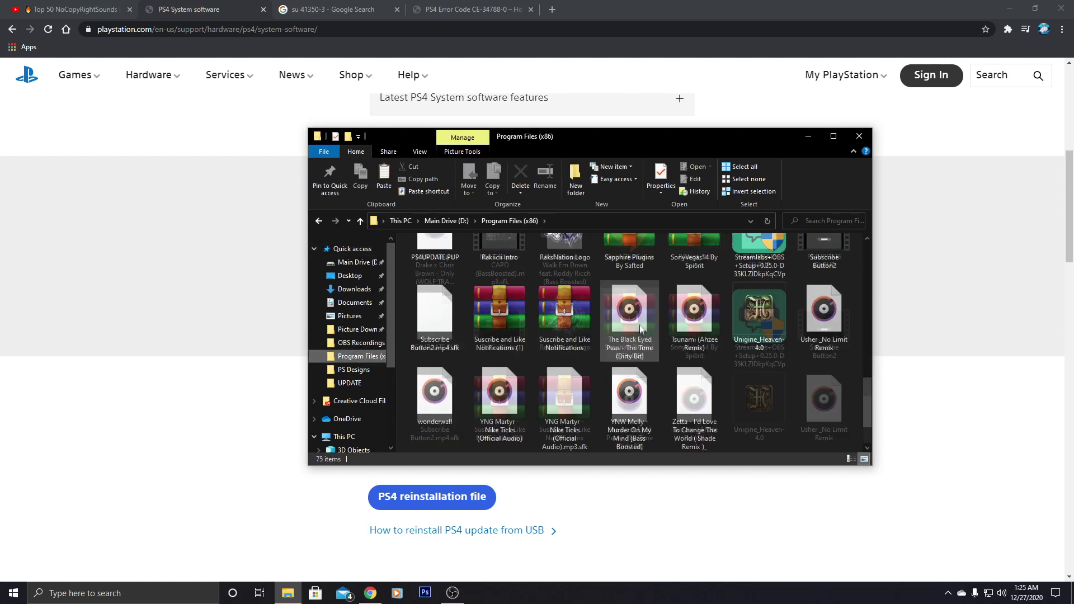
scroll(462, 360, up, 2)
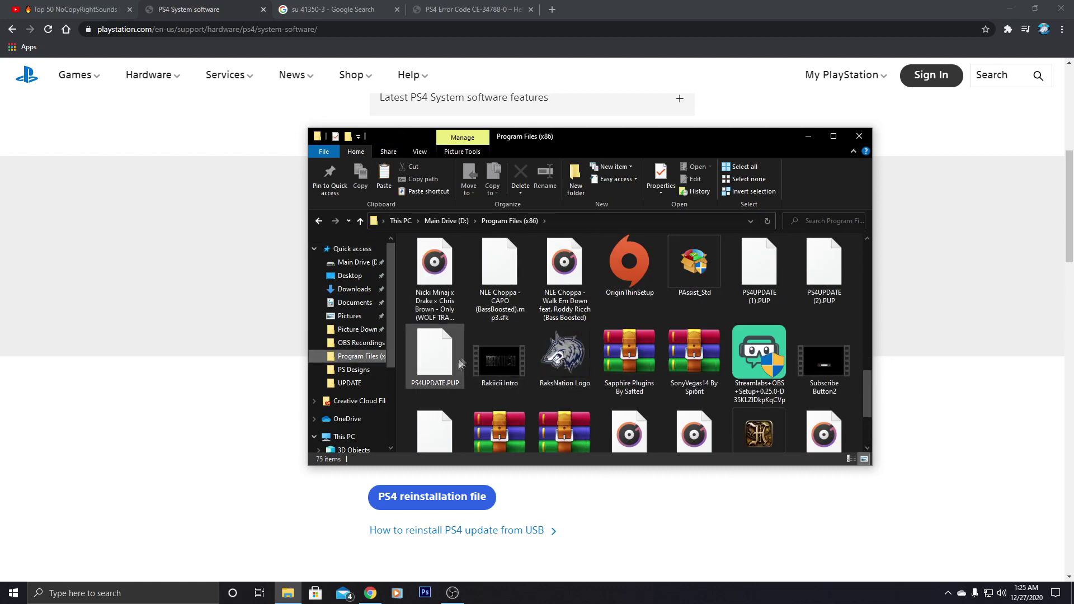
mouse_move(453, 385)
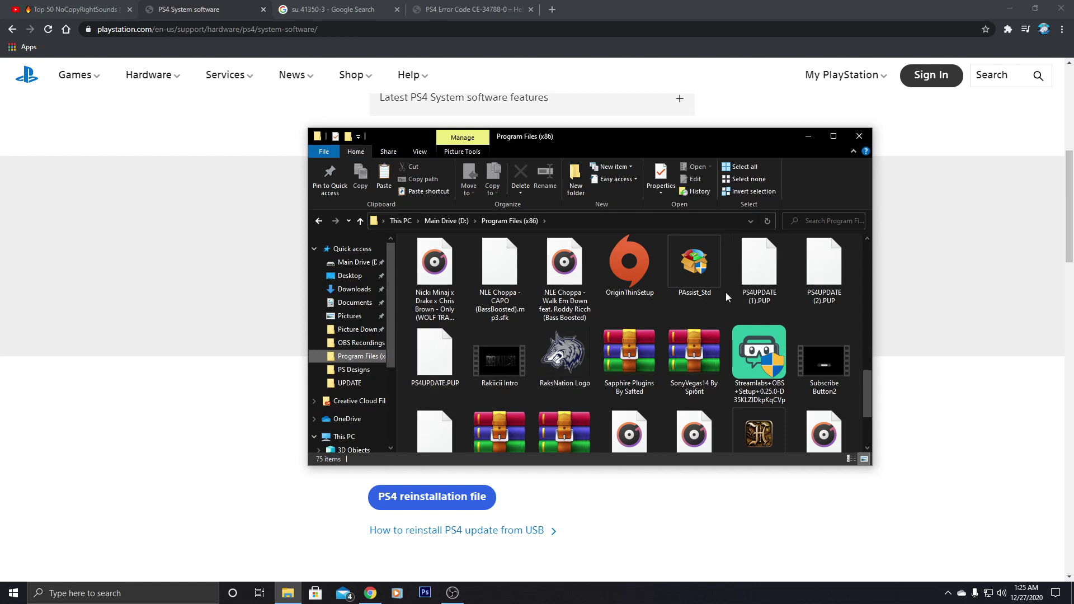
mouse_move(400, 364)
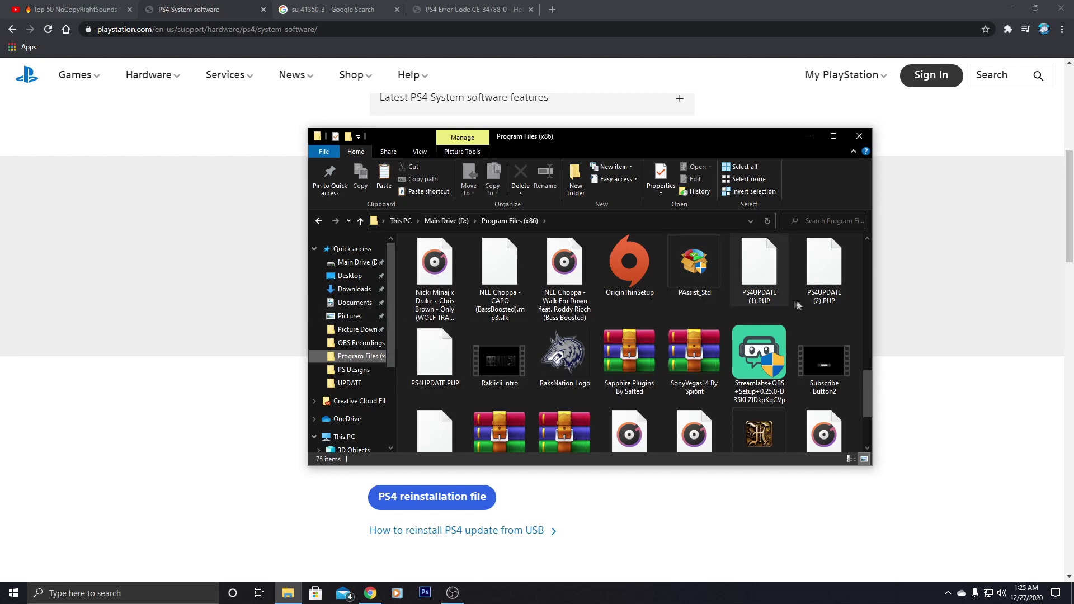
click(860, 137)
Review the PS4 reinstallation file section and compare it with the CE-34788-0 error code page.
drag(327, 401, 658, 371)
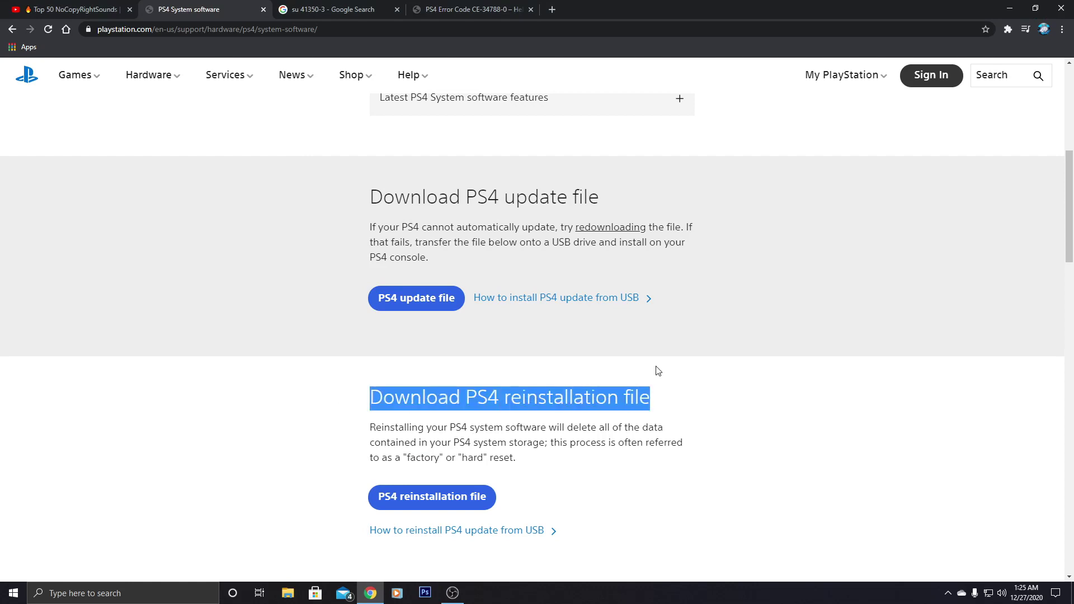
click(675, 440)
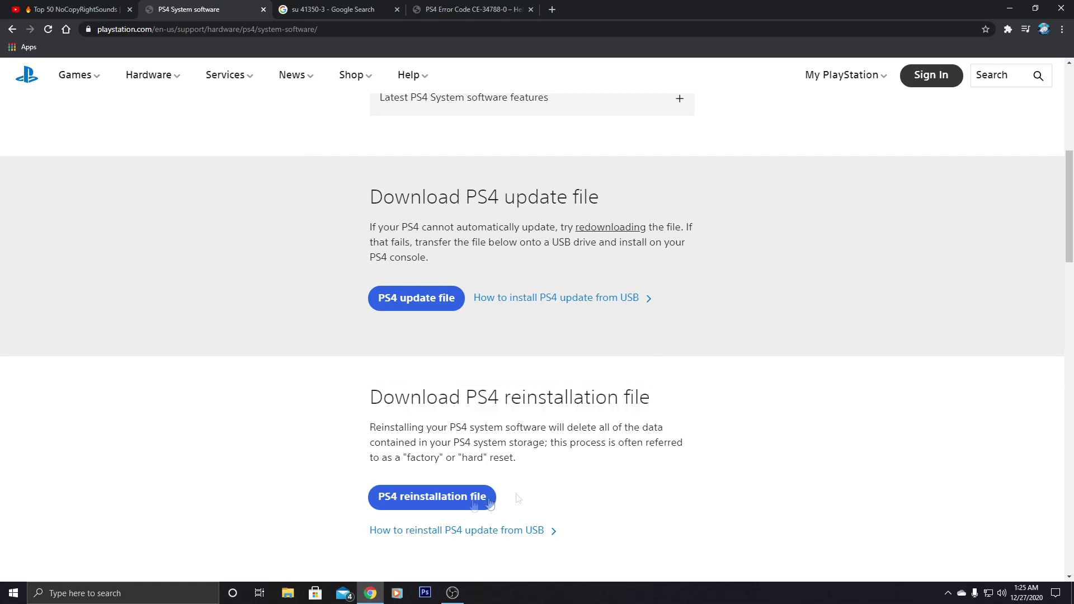
click(459, 12)
click(357, 189)
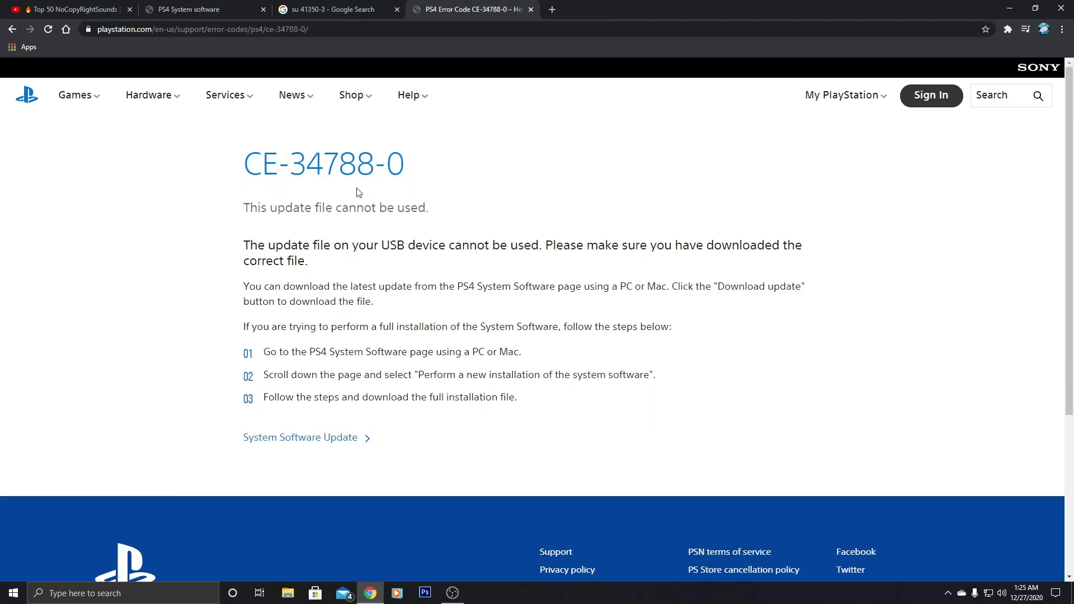
click(223, 8)
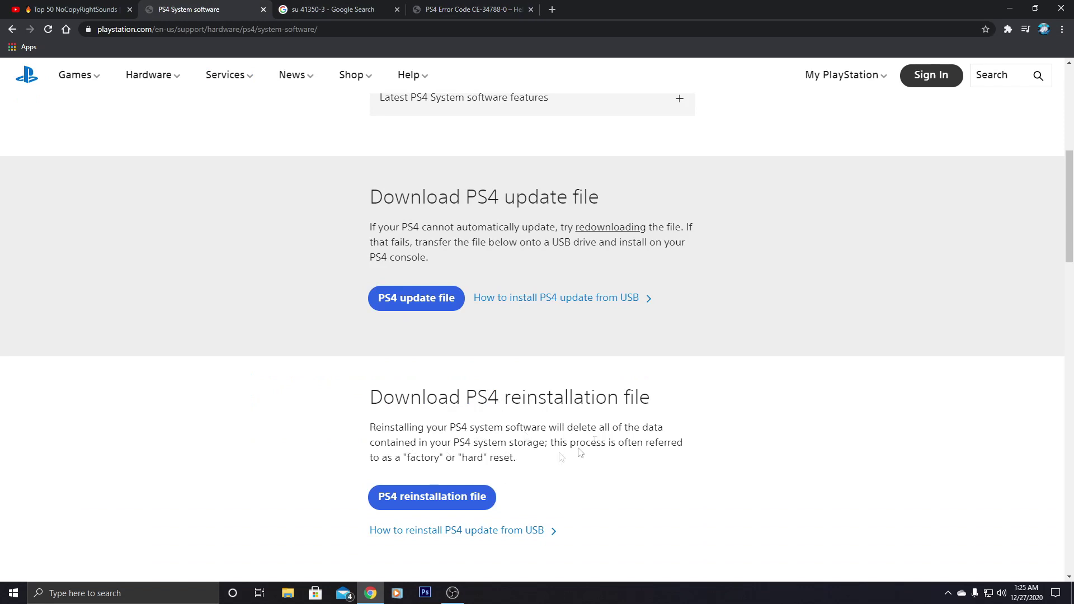
Reopen the Program Files (x86) folder and locate the PS4UPDATE files to check their names.
click(288, 593)
click(354, 356)
scroll(666, 381, down, 10)
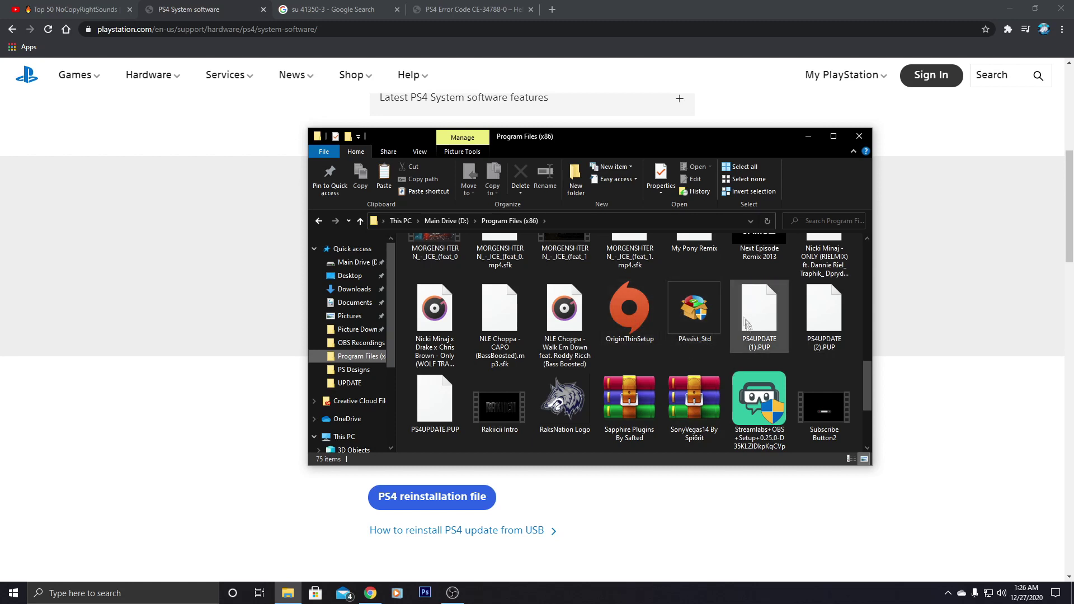
mouse_move(754, 350)
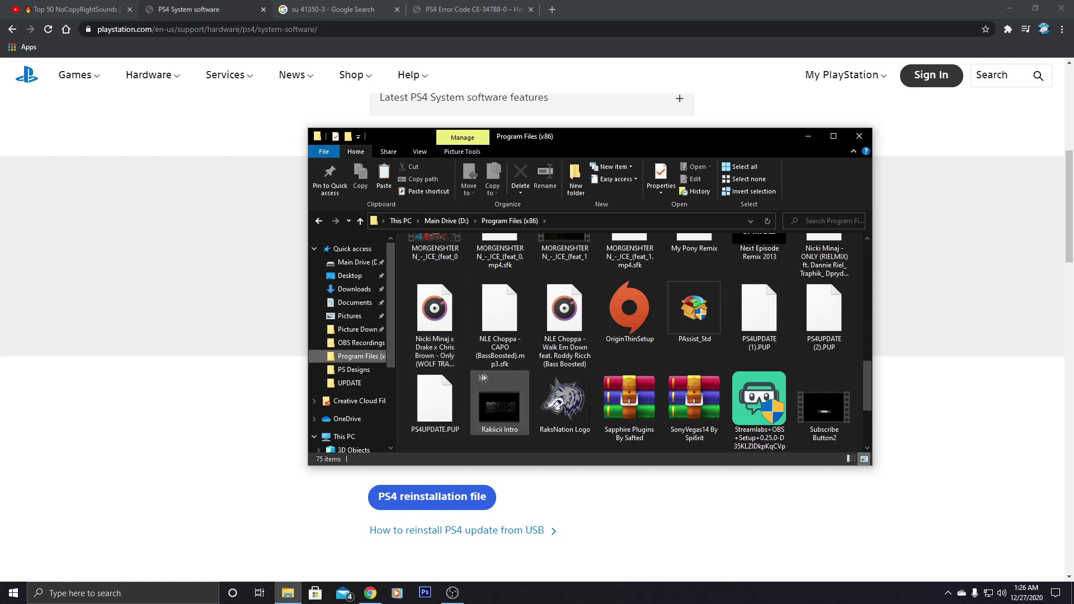
right_click(758, 335)
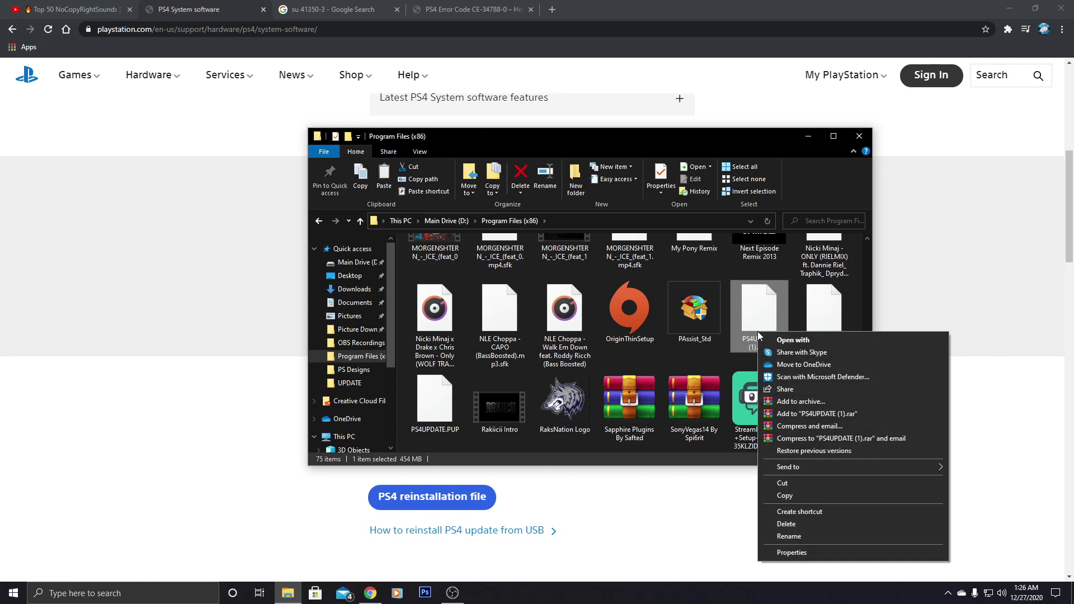
click(789, 536)
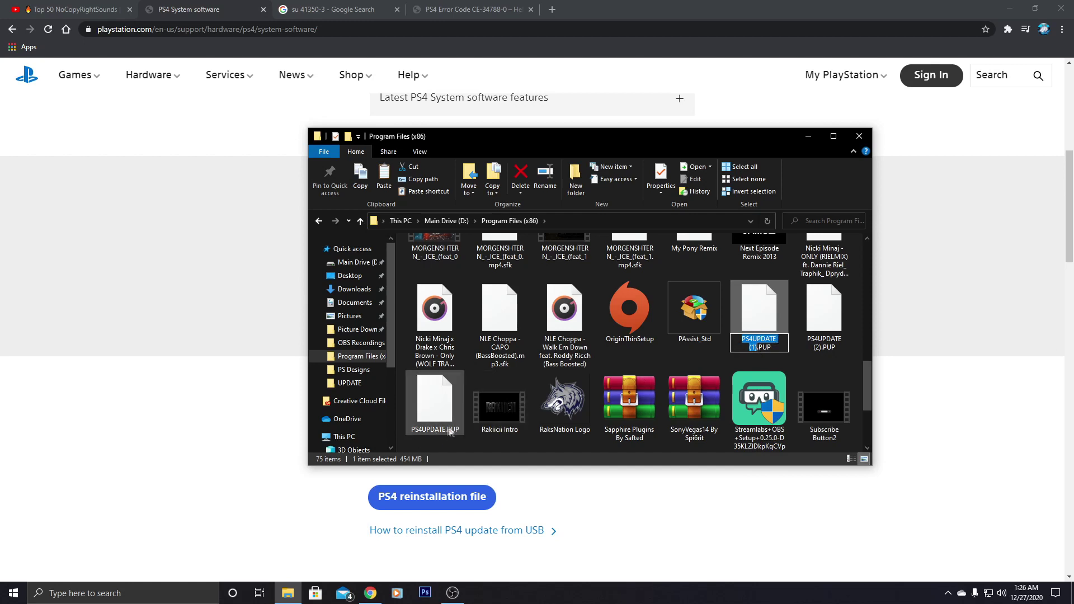
click(797, 358)
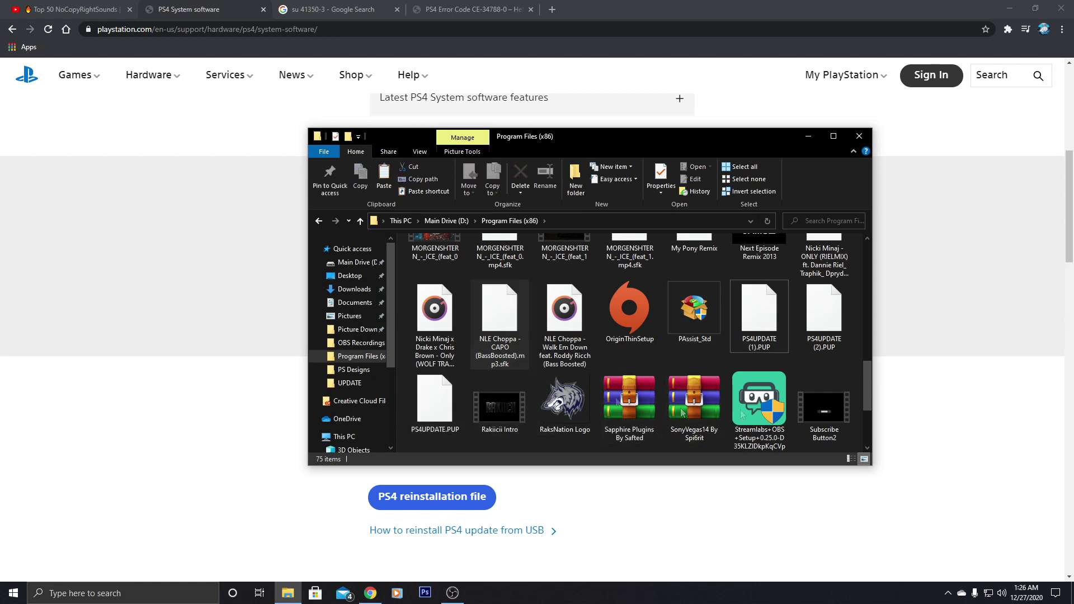
Review the Google search results for the error code "su 41350-3".
click(336, 9)
drag(147, 82, 75, 85)
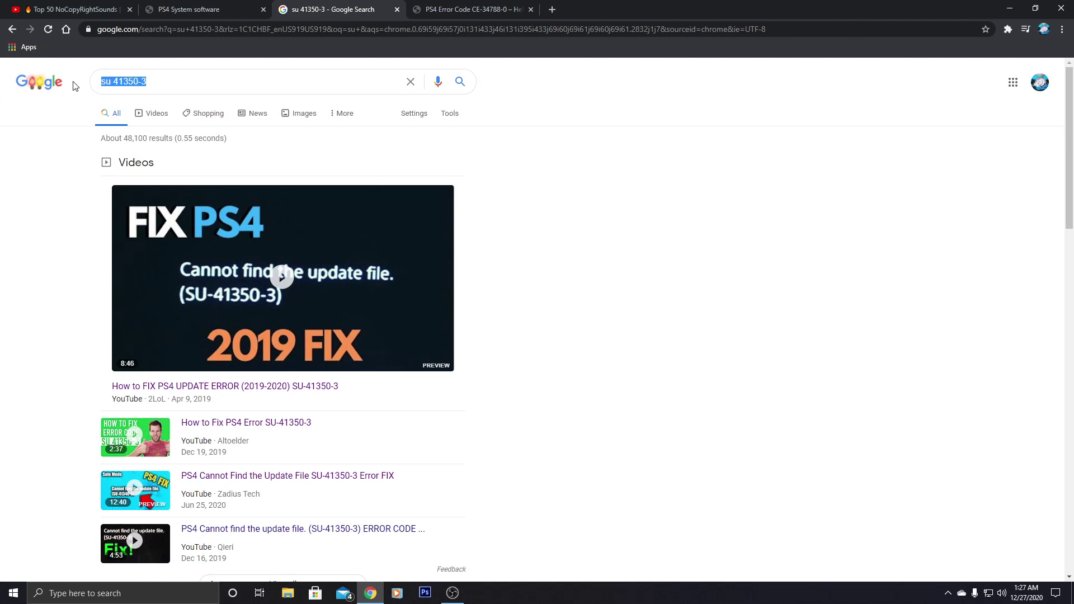
click(71, 120)
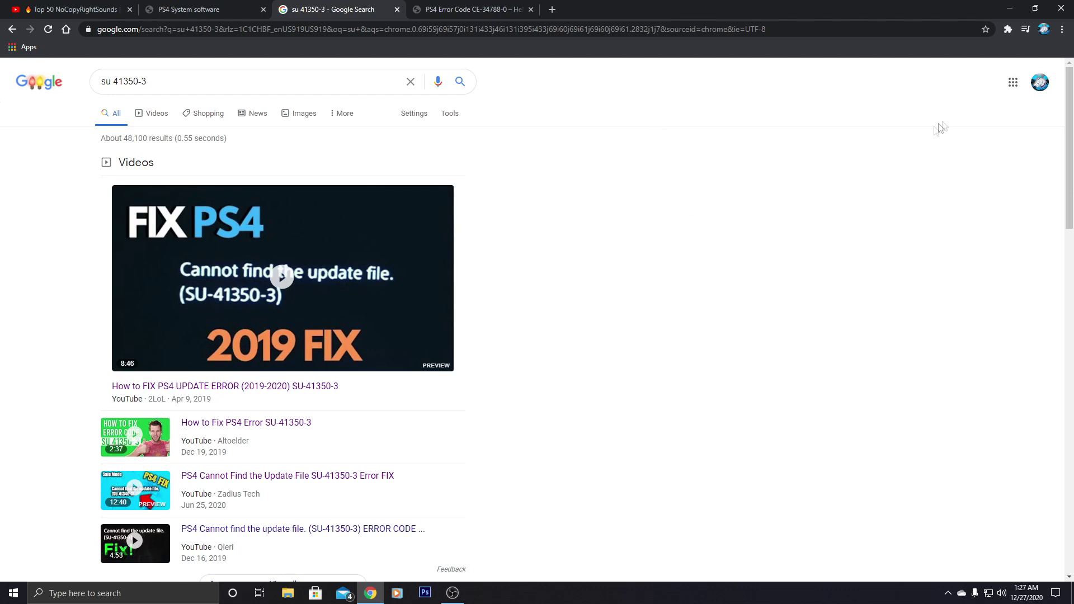
mouse_move(258, 240)
drag(146, 82, 102, 85)
click(201, 90)
click(470, 145)
mouse_move(442, 215)
triple_click(246, 83)
click(81, 215)
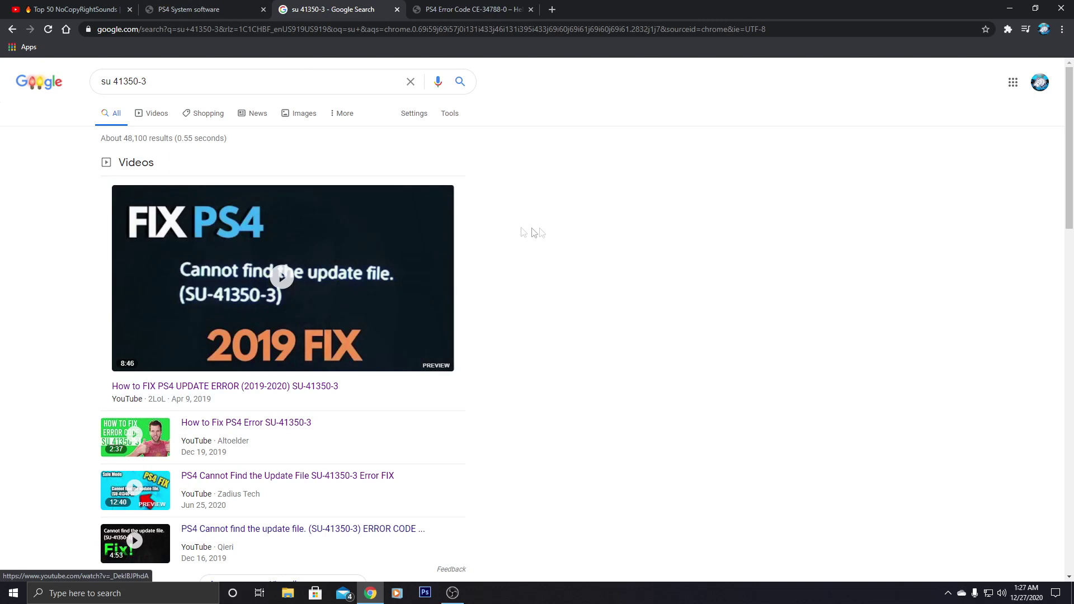
Examine the file sizes of the PS4UPDATE files in the Program Files (x86) folder.
click(288, 594)
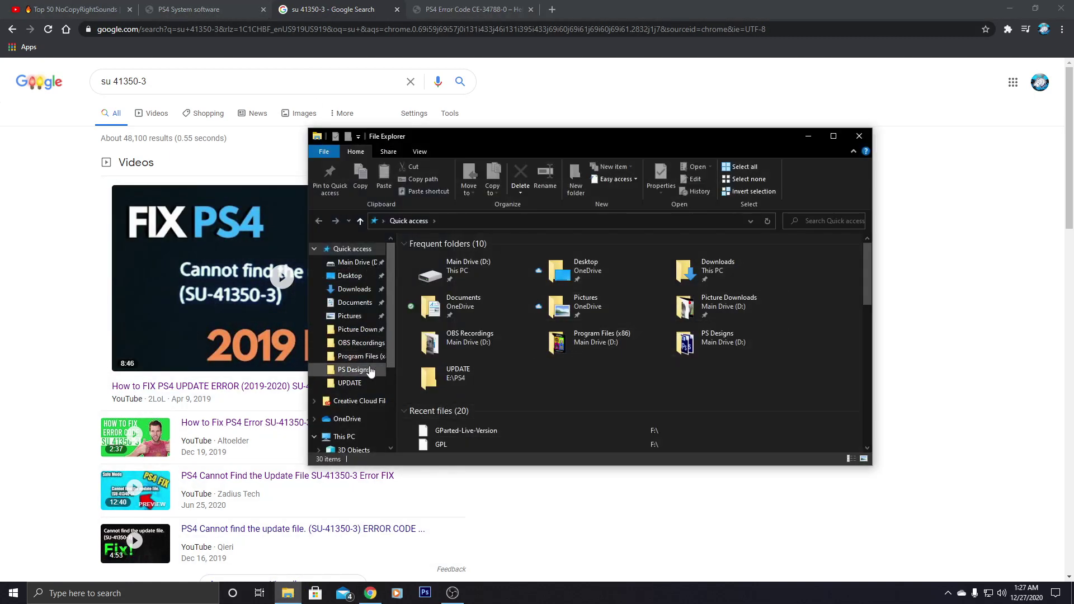
click(358, 356)
scroll(635, 390, down, 5)
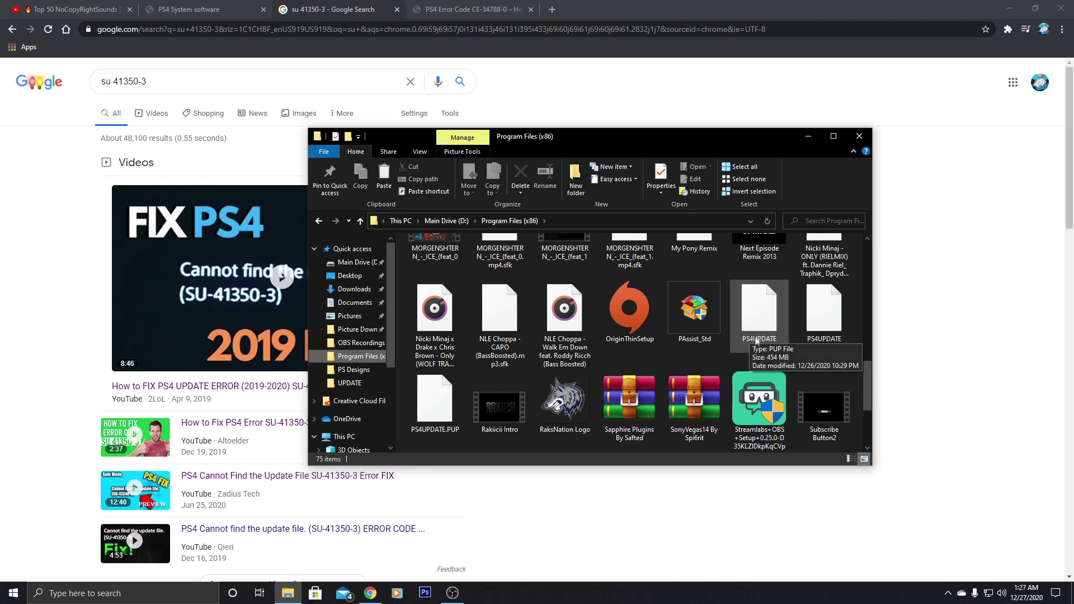
scroll(353, 336, down, 4)
scroll(469, 311, up, 10)
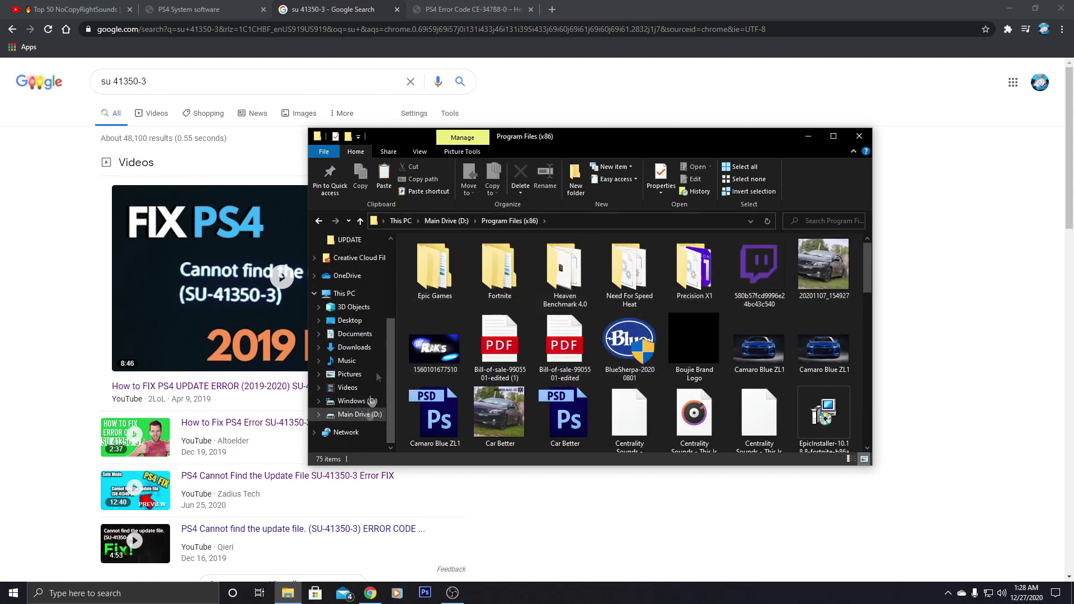
scroll(766, 325, down, 10)
scroll(777, 287, up, 5)
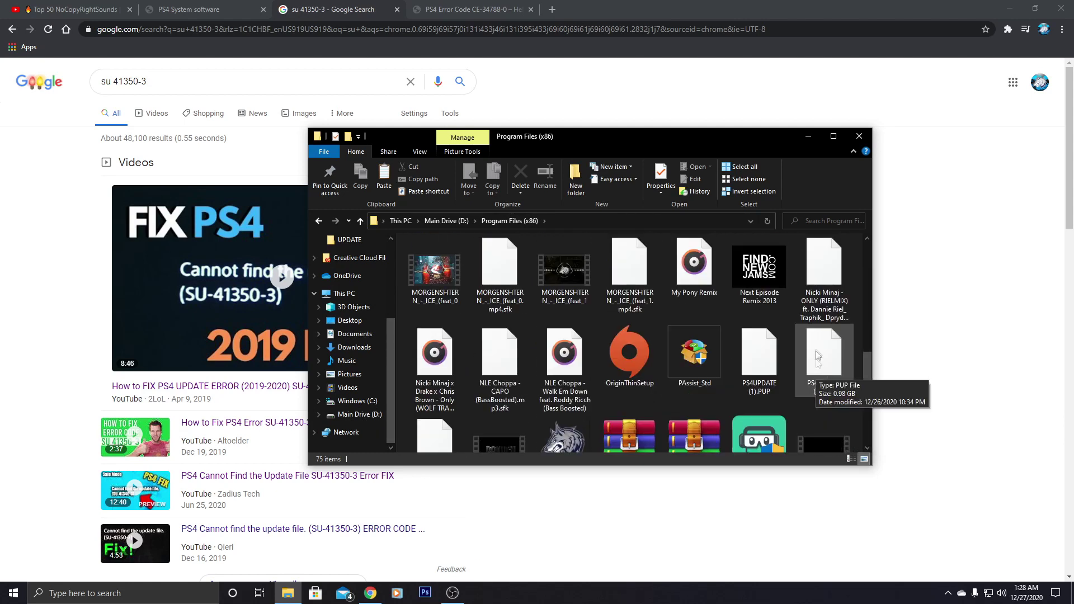
click(819, 396)
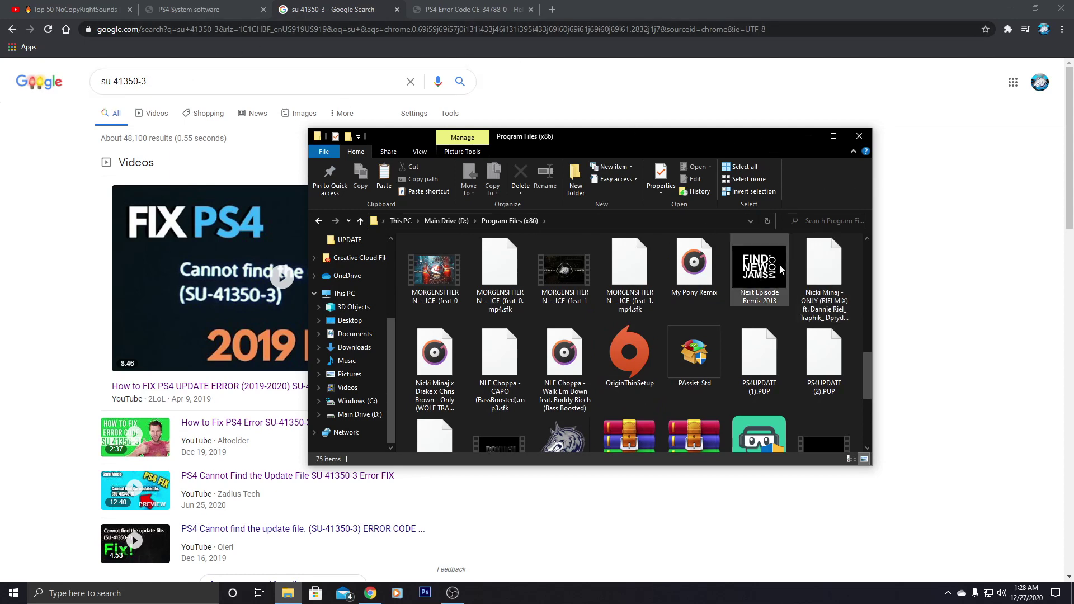
mouse_move(749, 394)
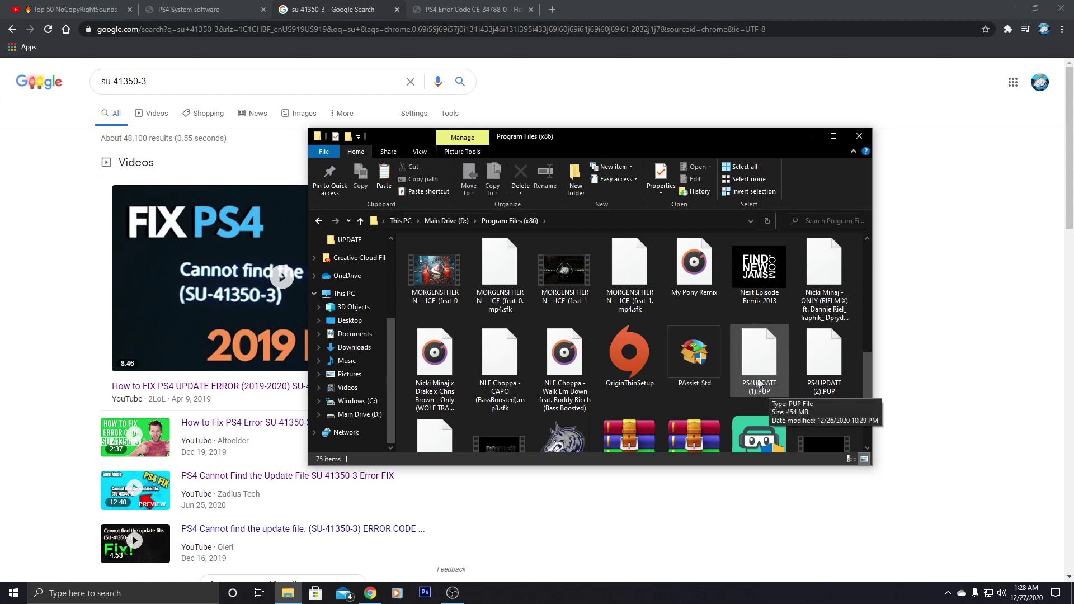
scroll(754, 386, down, 3)
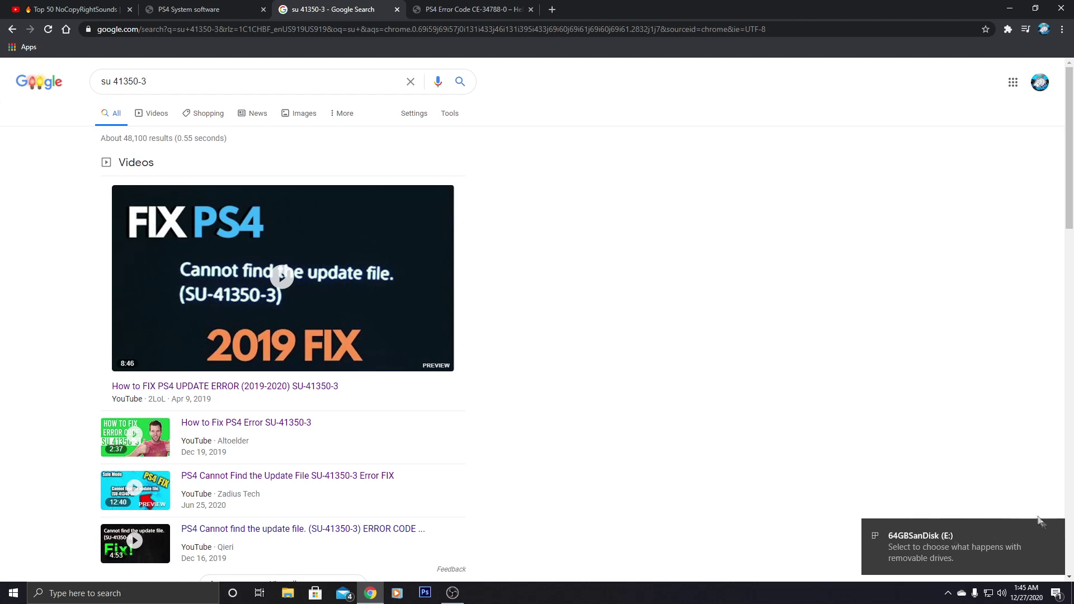
Copy PS4UPDATE.PUP from the Program Files (x86) folder on Main Drive (D:).
click(1055, 529)
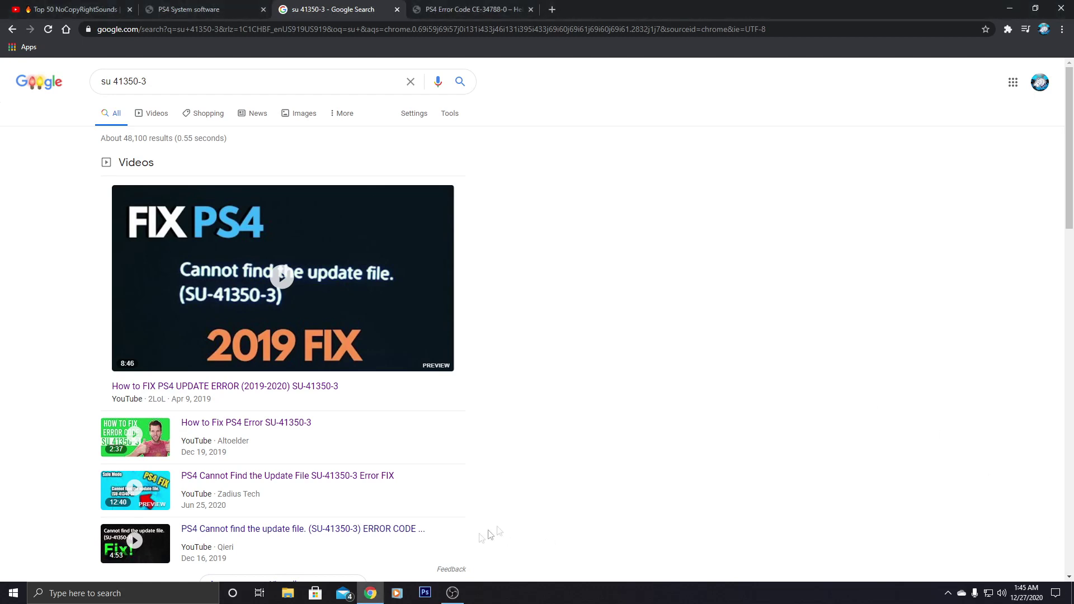
key(ctrl+shift+Tab)
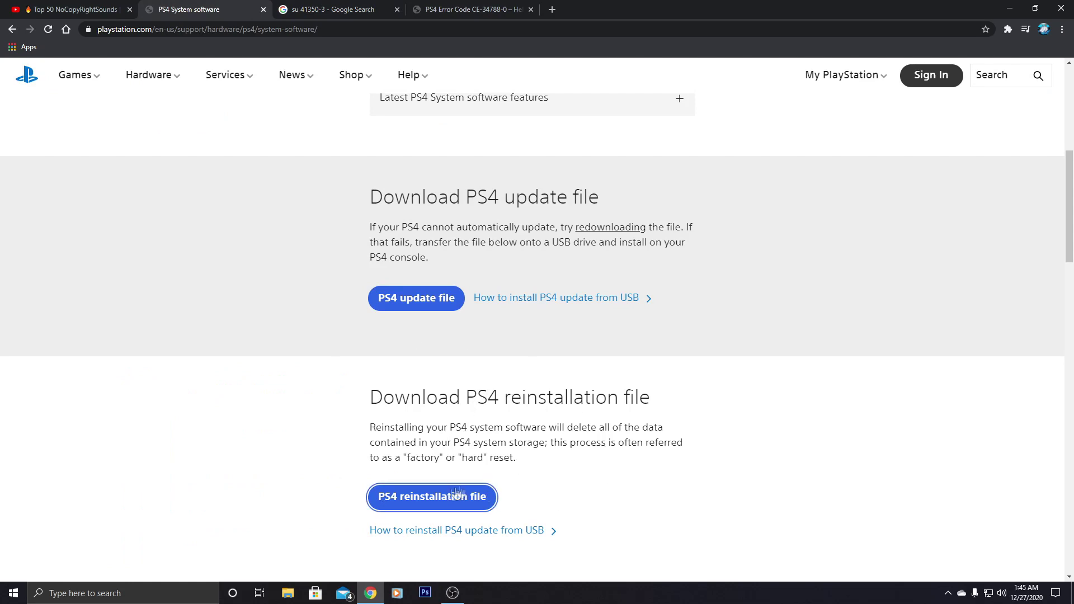
click(288, 593)
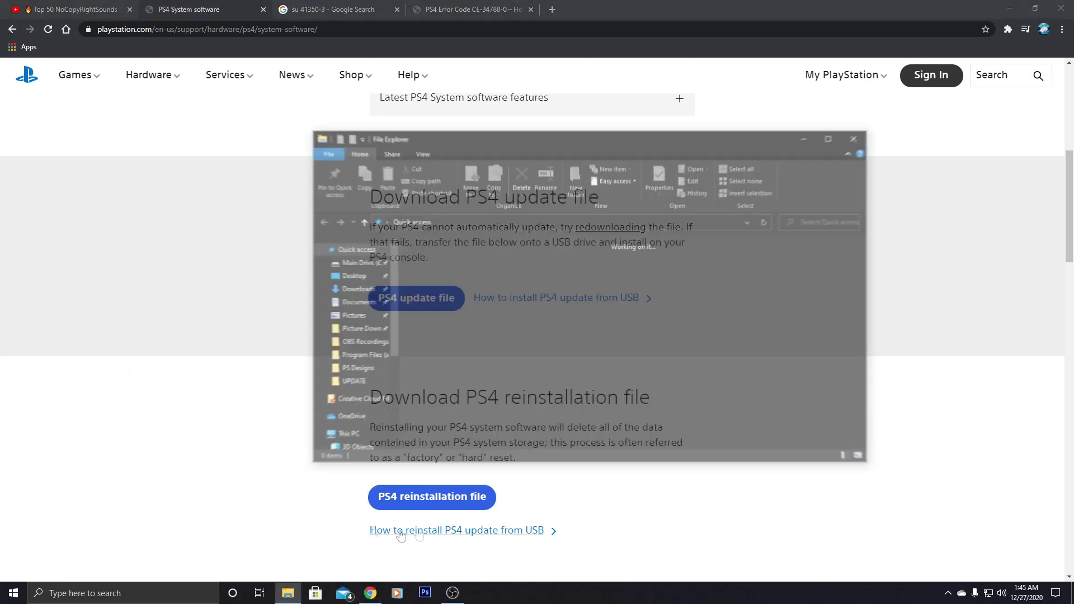
click(343, 358)
scroll(541, 358, down, 6)
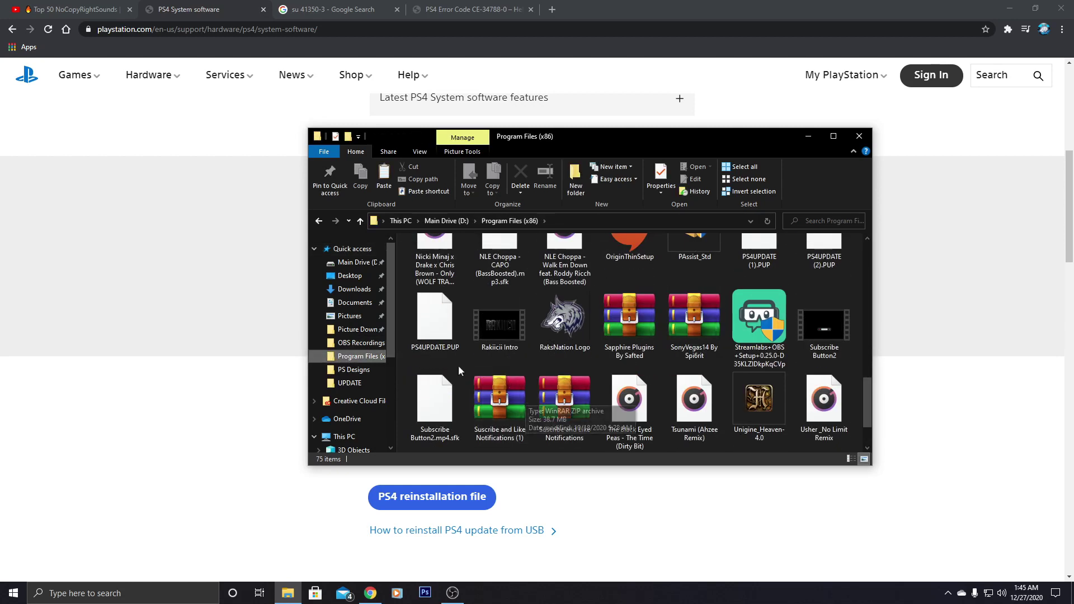
scroll(425, 336, up, 1)
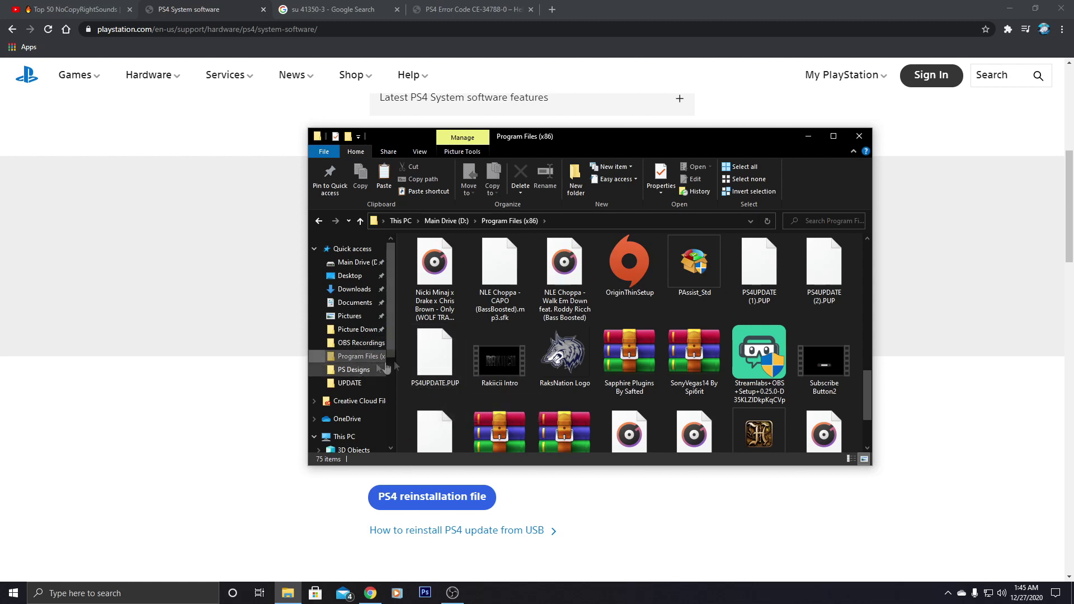
right_click(427, 368)
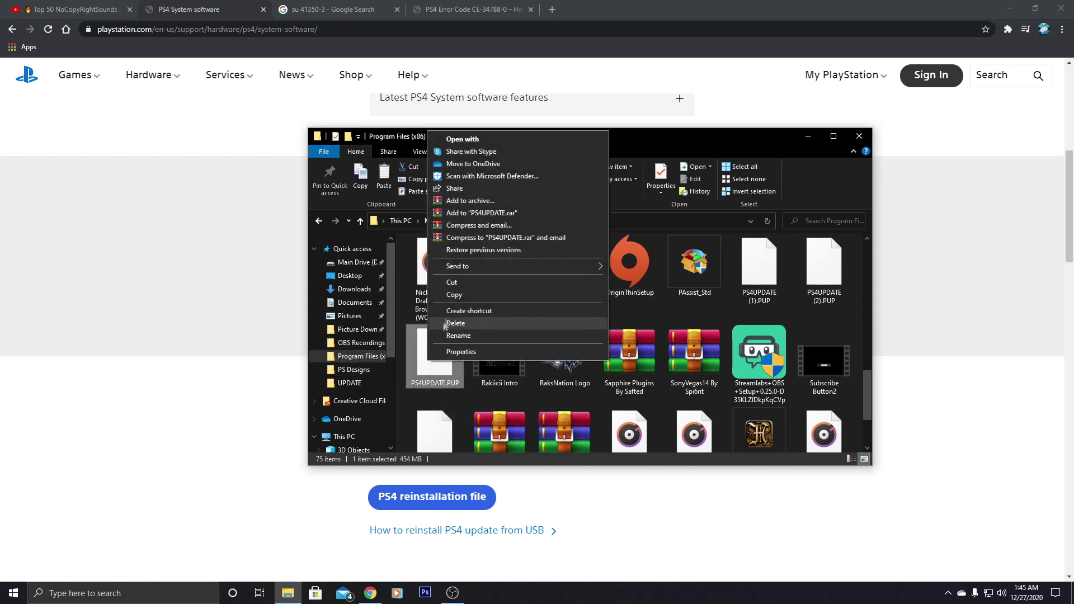
click(456, 295)
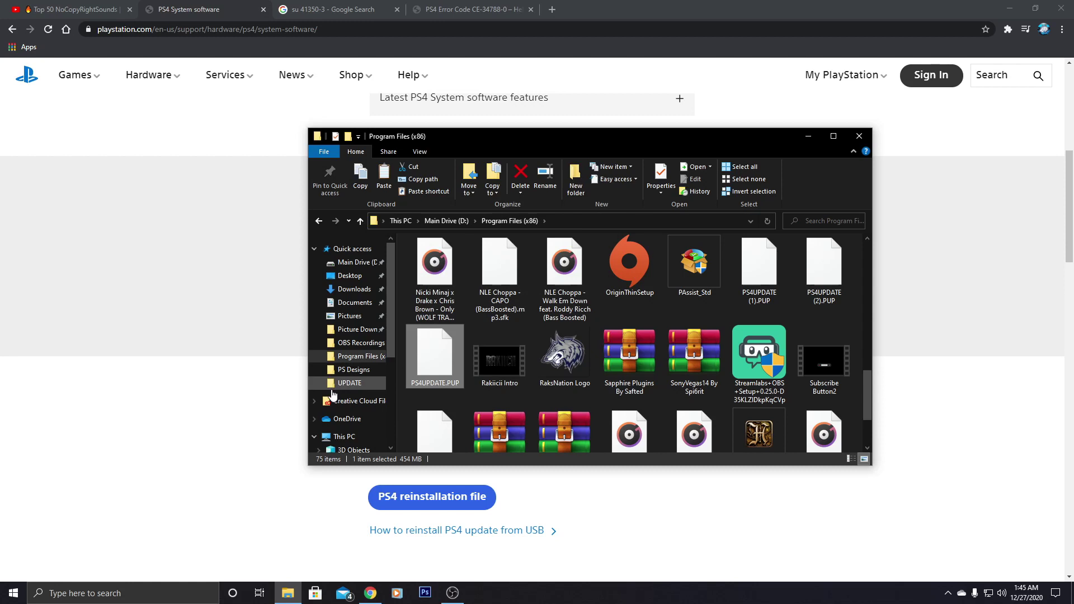
Open the 64GBSanDisk (E:) USB drive in File Explorer.
scroll(332, 392, down, 3)
scroll(333, 394, down, 2)
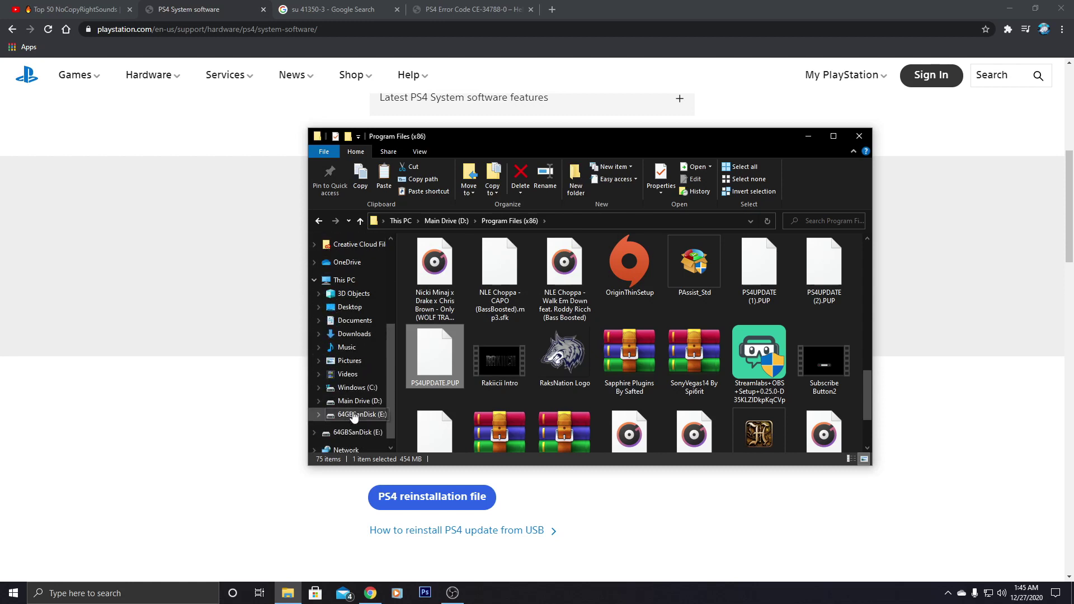
click(352, 414)
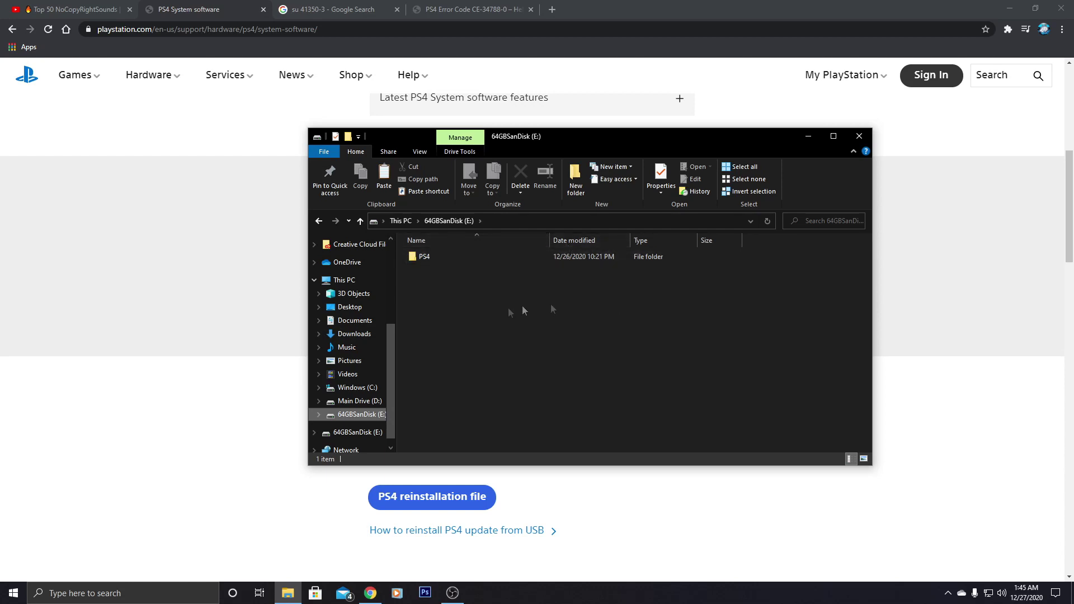
Examine the file system choices for formatting the 64GBSanDisk (E:) drive, and close the format settings without starting.
right_click(363, 419)
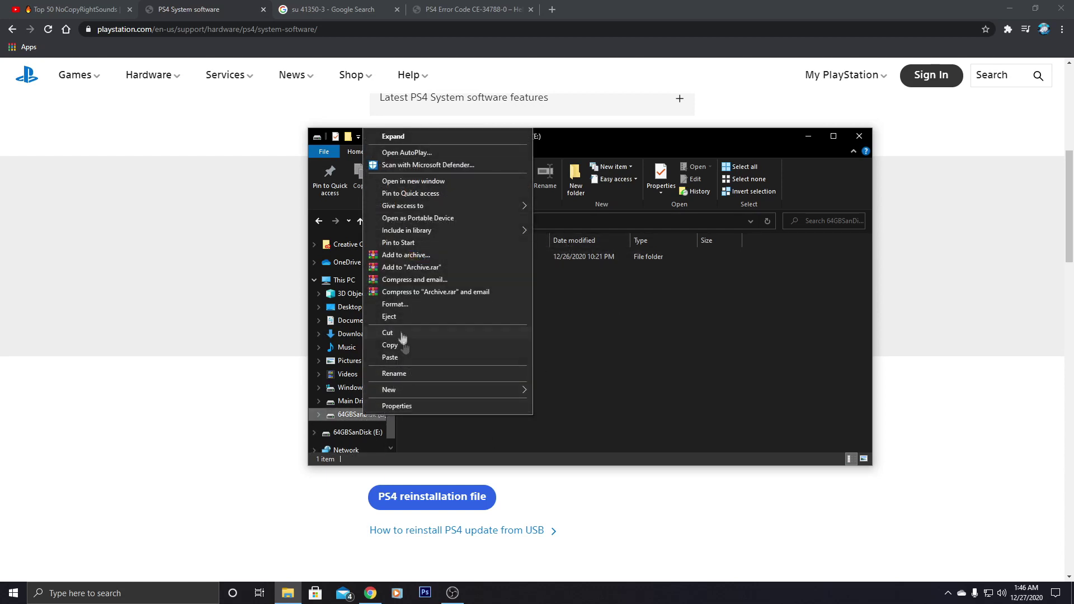
click(403, 305)
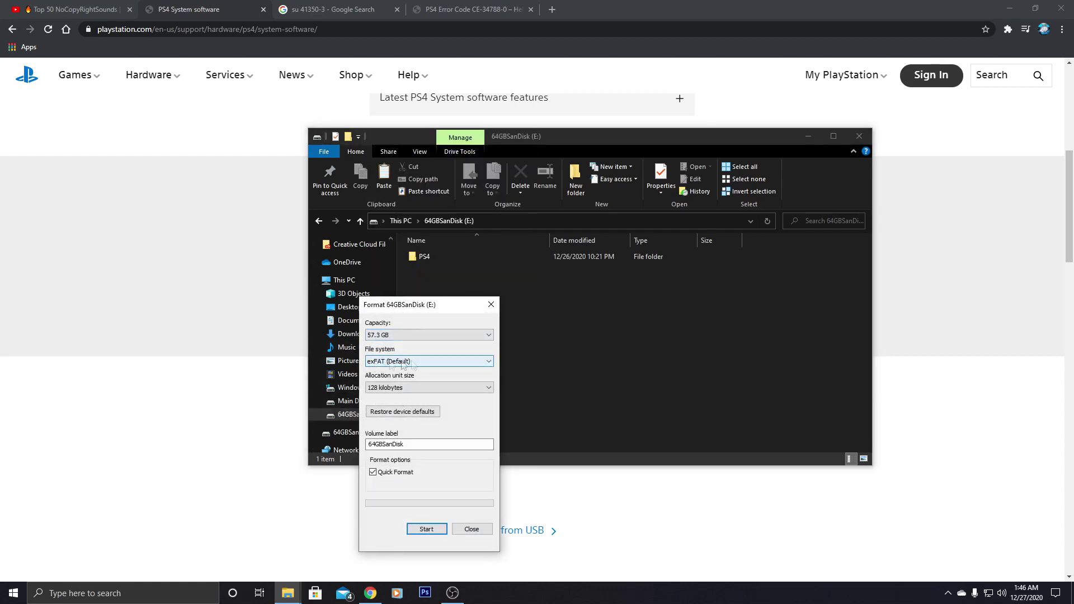
click(369, 363)
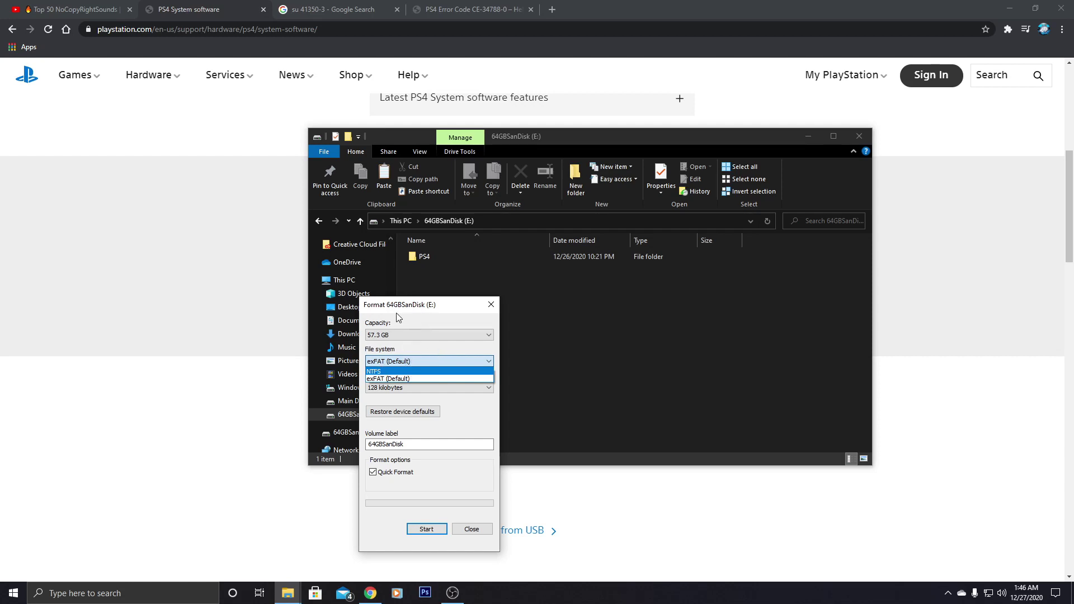
click(426, 361)
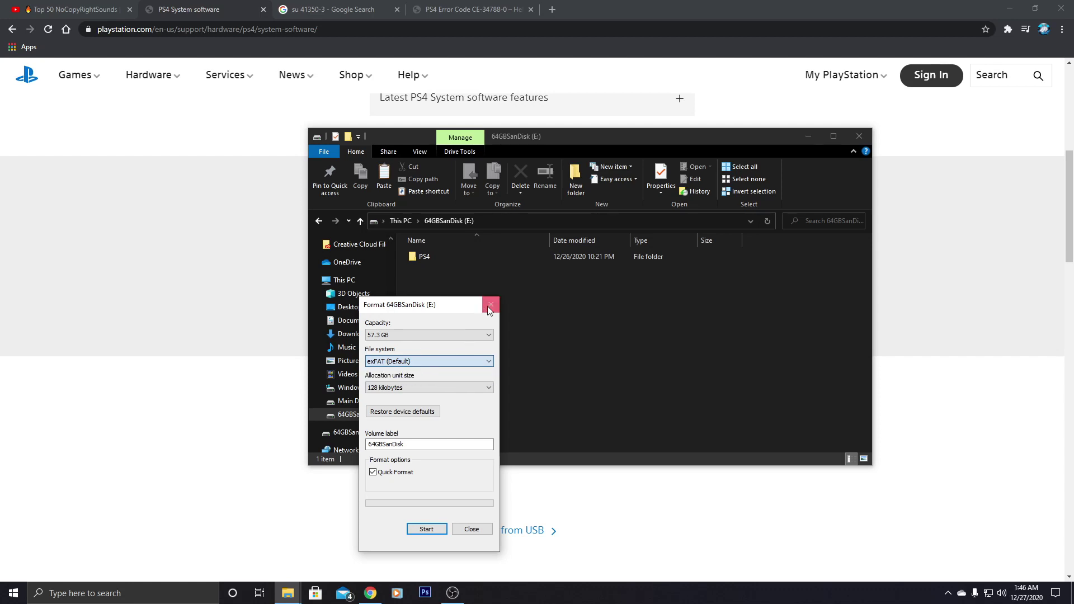
click(491, 303)
Check the file system in the 64GBSanDisk (E:) drive's properties.
right_click(348, 414)
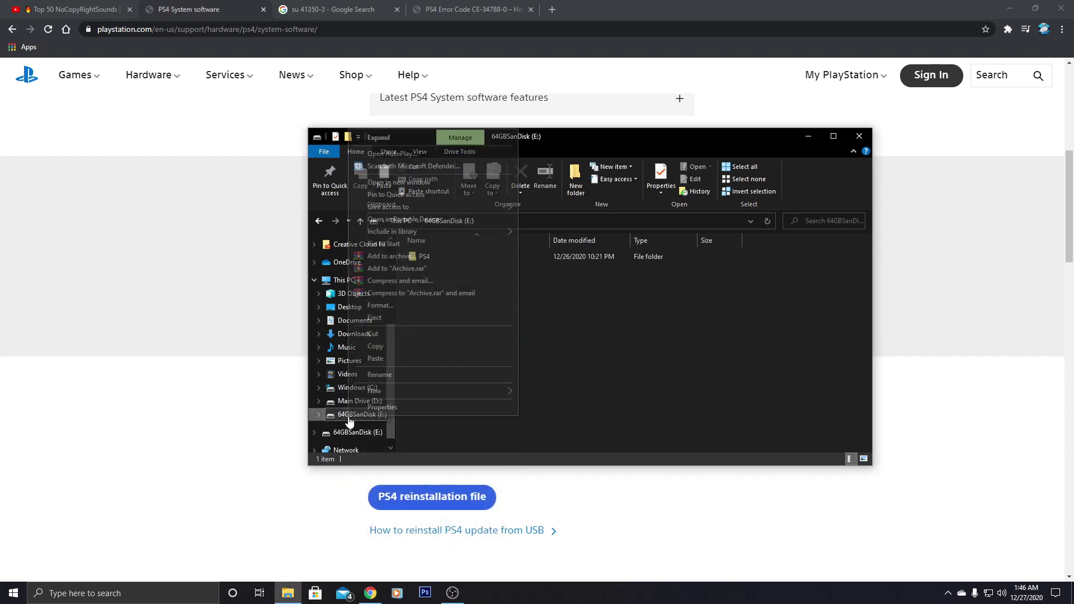
click(382, 407)
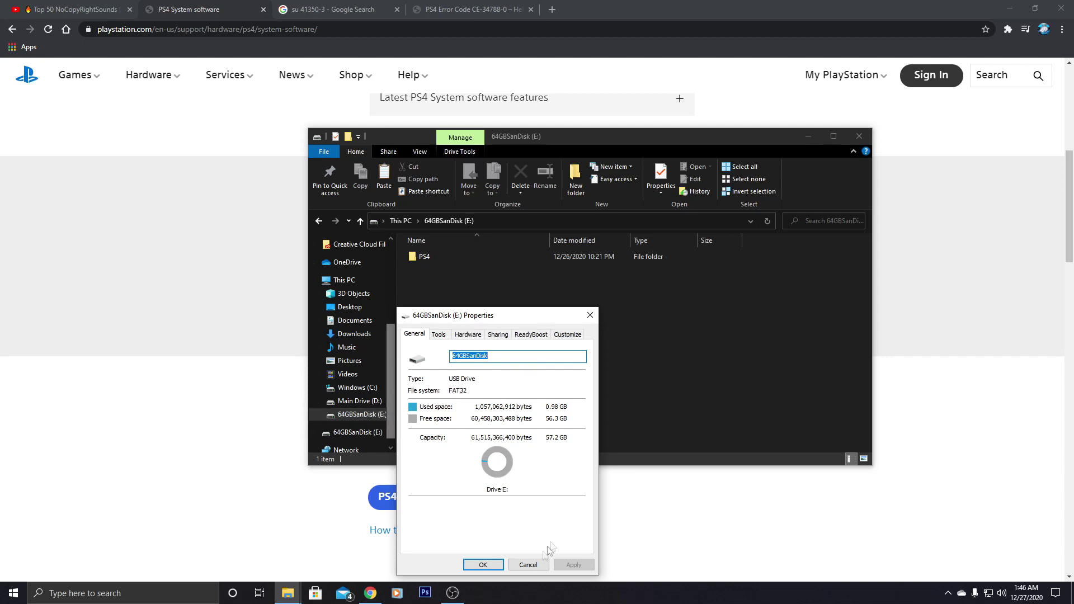
click(528, 564)
Review the Windows format settings for the 64GBSanDisk (E:) drive once more and close them.
right_click(358, 414)
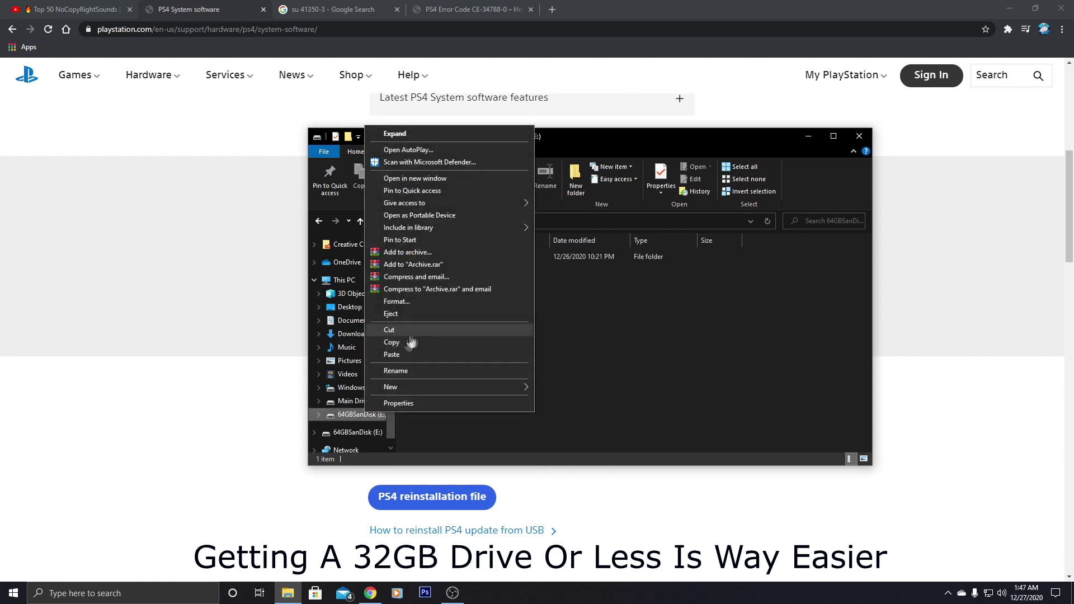
click(398, 301)
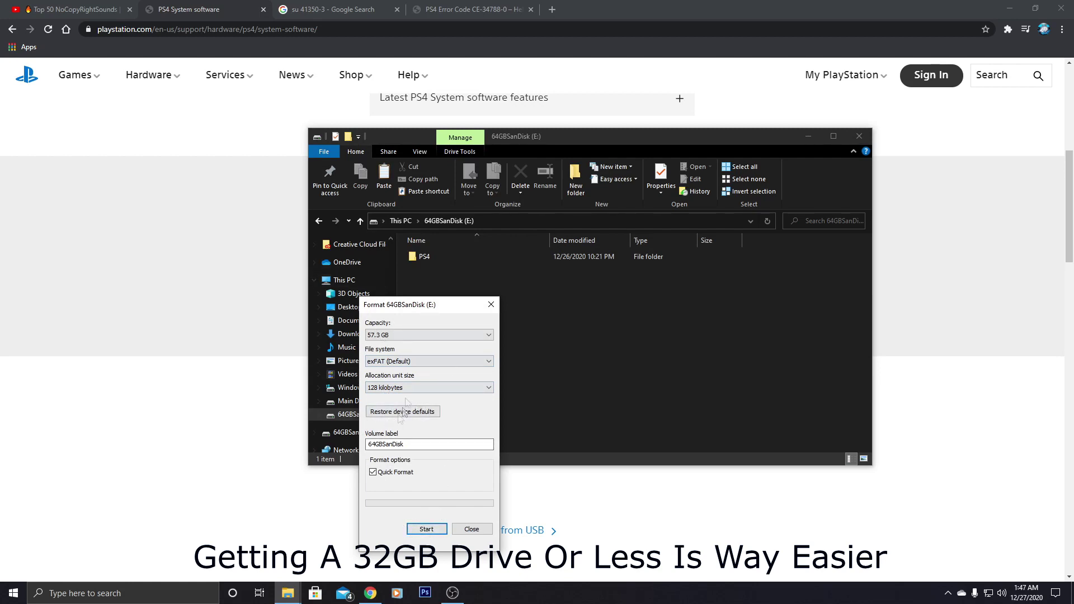
click(491, 305)
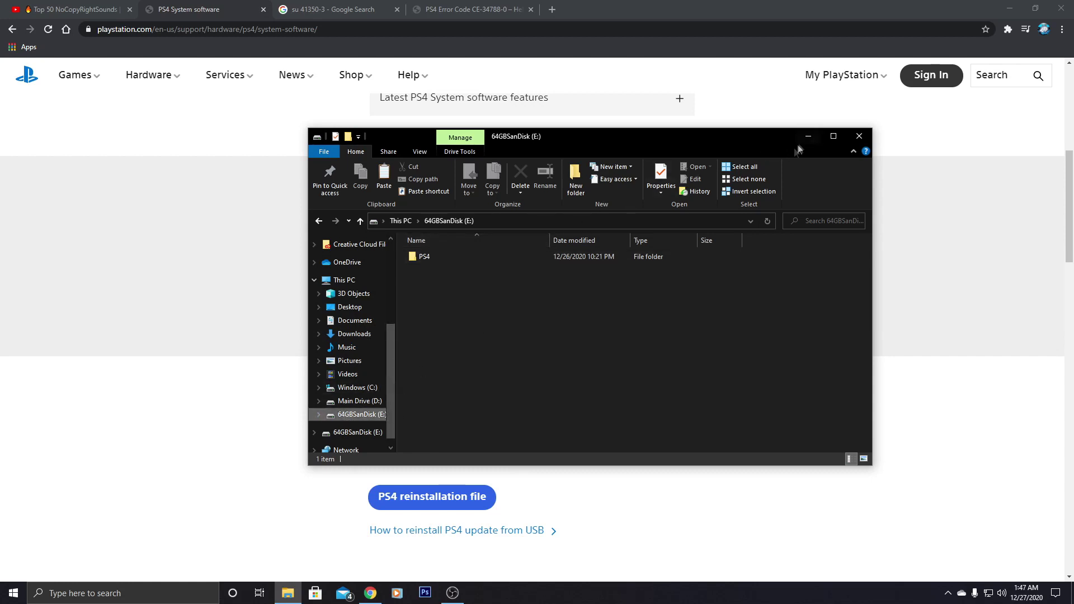
Search the web for "aomei partition assistant" in a new browser tab and open the AOMEI Partition Assistant Standard page.
click(859, 136)
click(1010, 8)
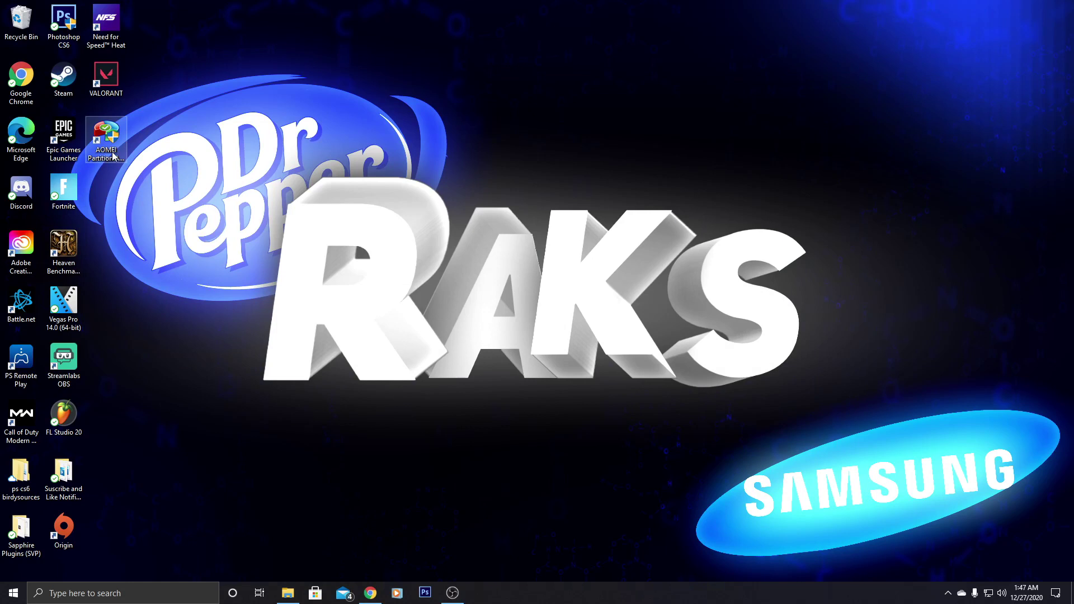
click(371, 593)
click(552, 9)
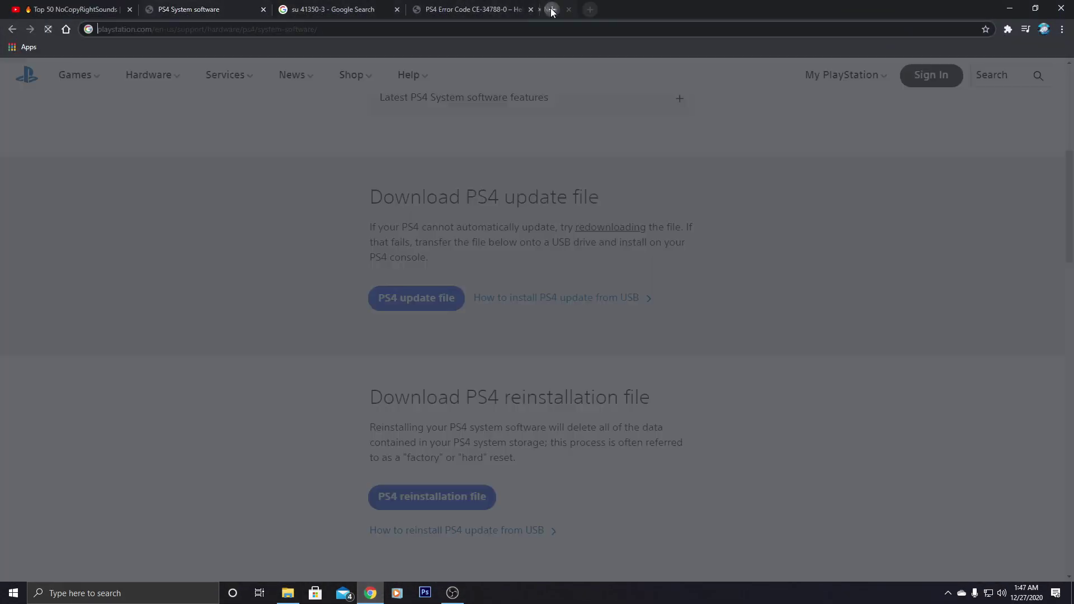
text(aom)
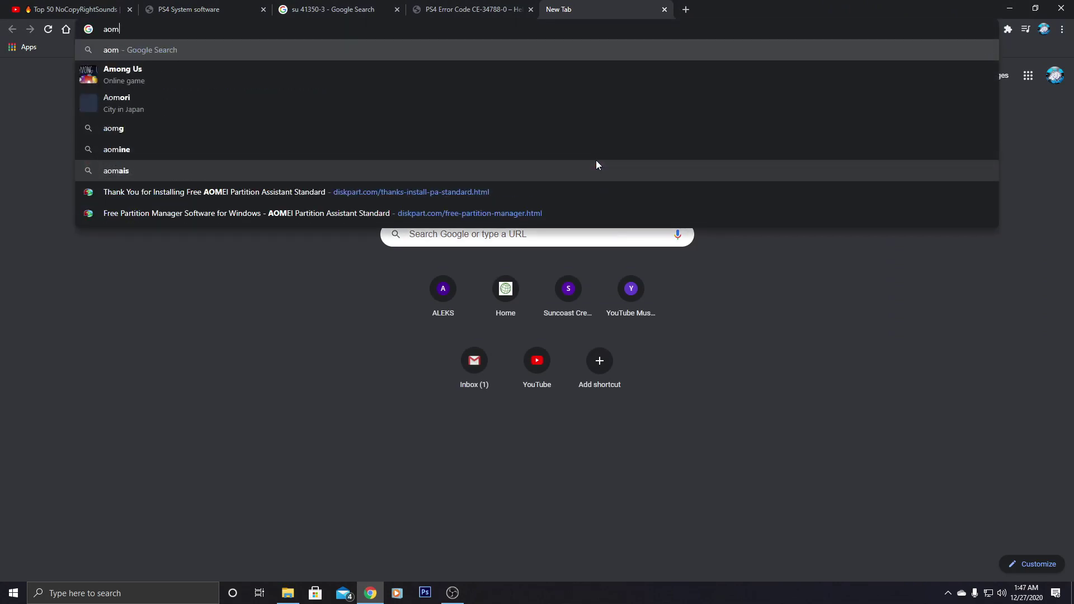
text(ei)
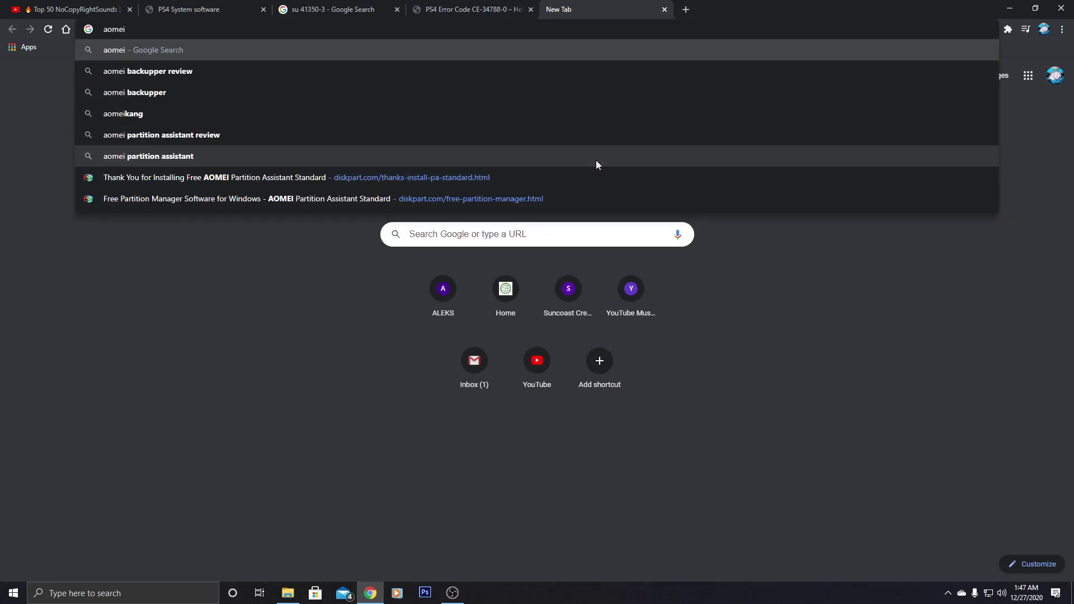
click(596, 161)
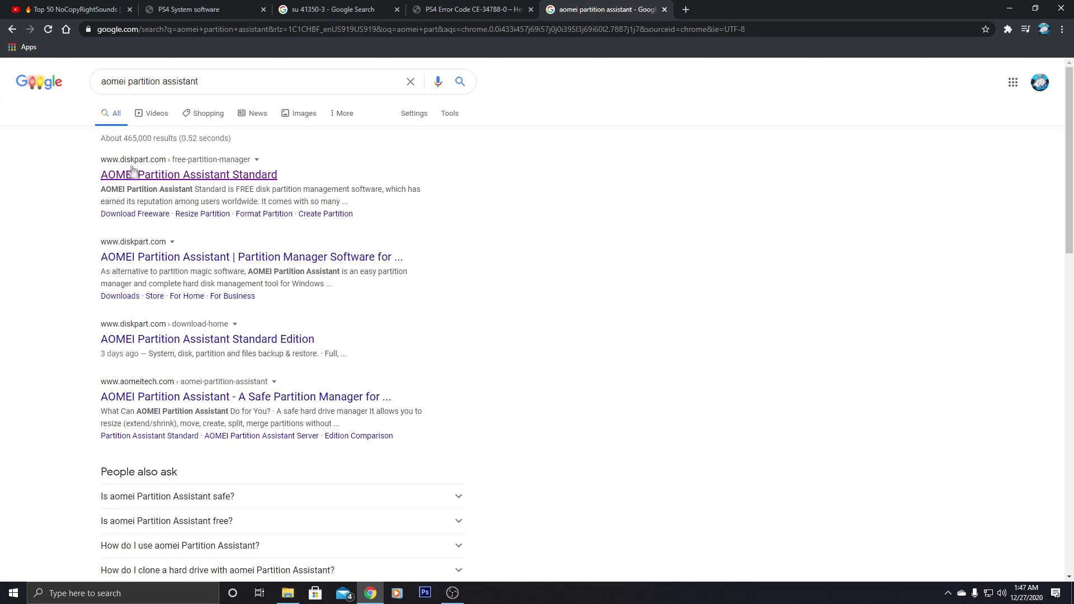
click(150, 178)
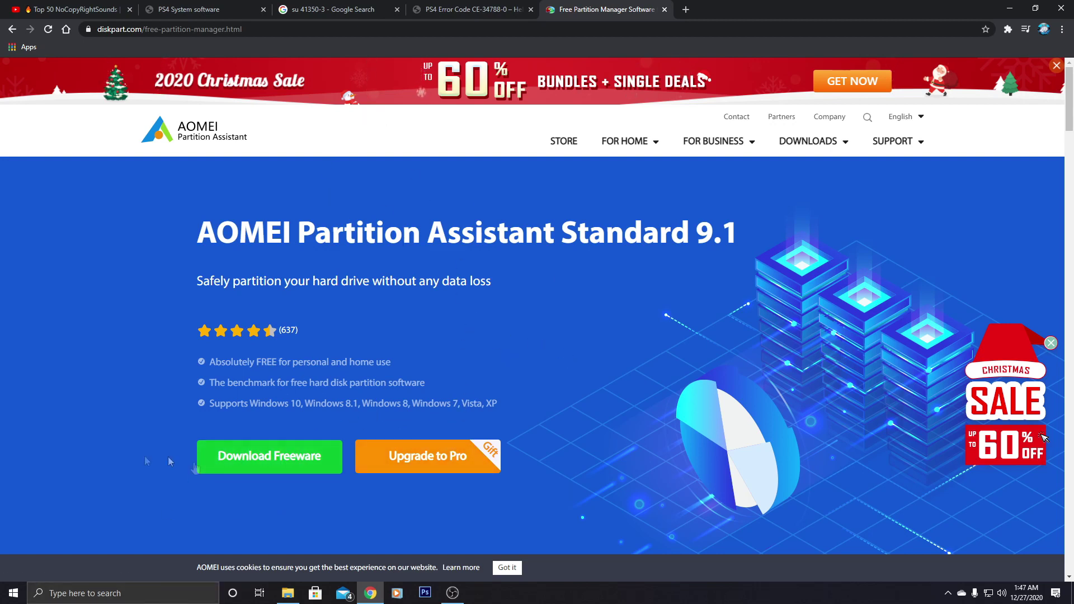
Close the AOMEI web page and launch AOMEI Partition Assistant from the desktop.
click(664, 9)
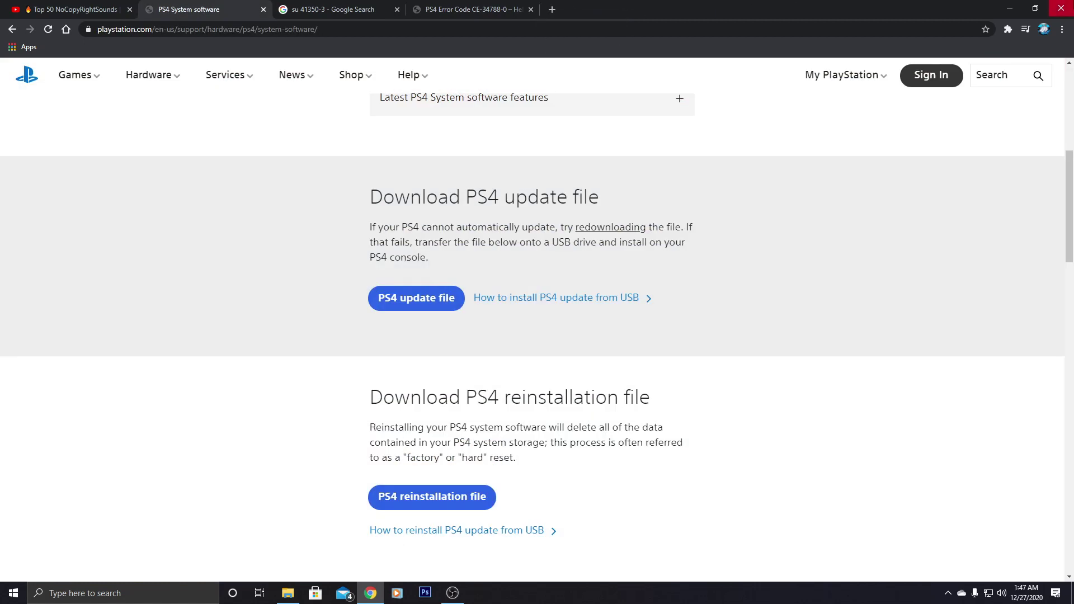
click(1009, 8)
double_click(106, 139)
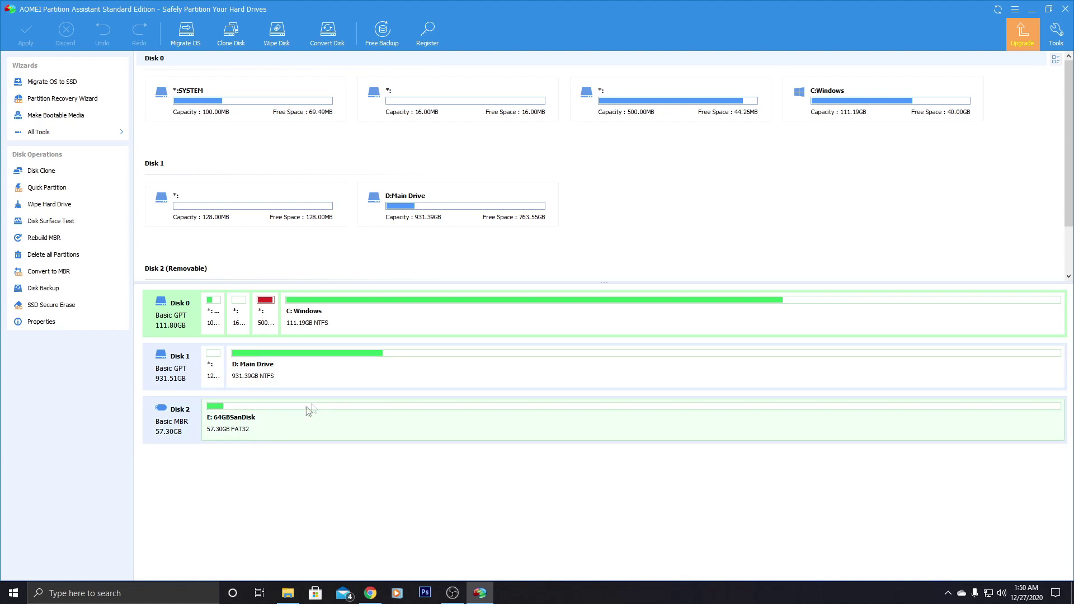
Queue a FAT32 format of the E: 64GBSanDisk partition with the default 32KB cluster size, and exit without applying it.
right_click(304, 411)
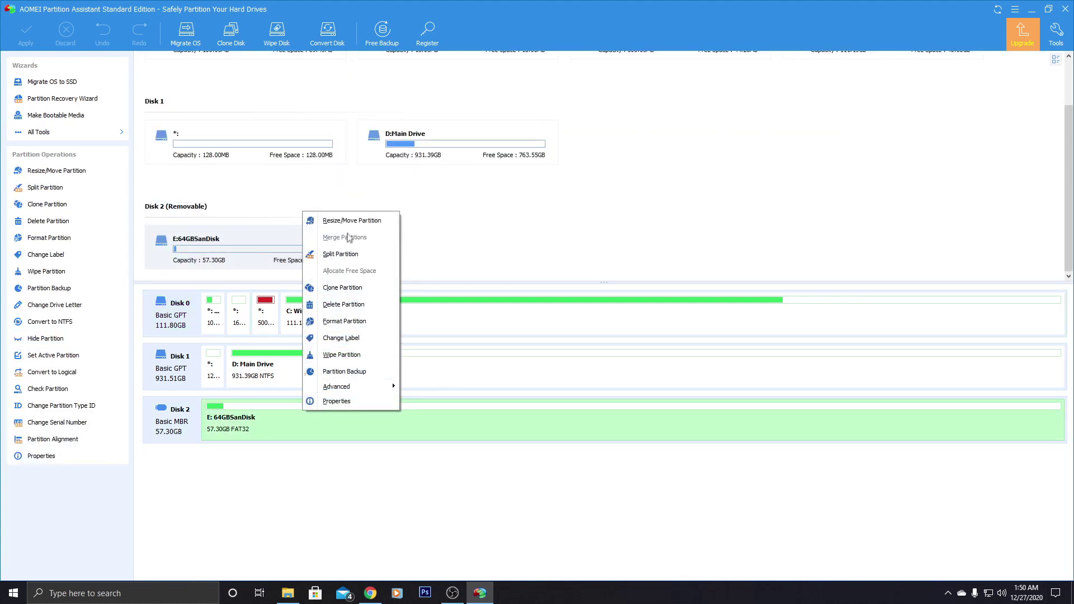
click(344, 321)
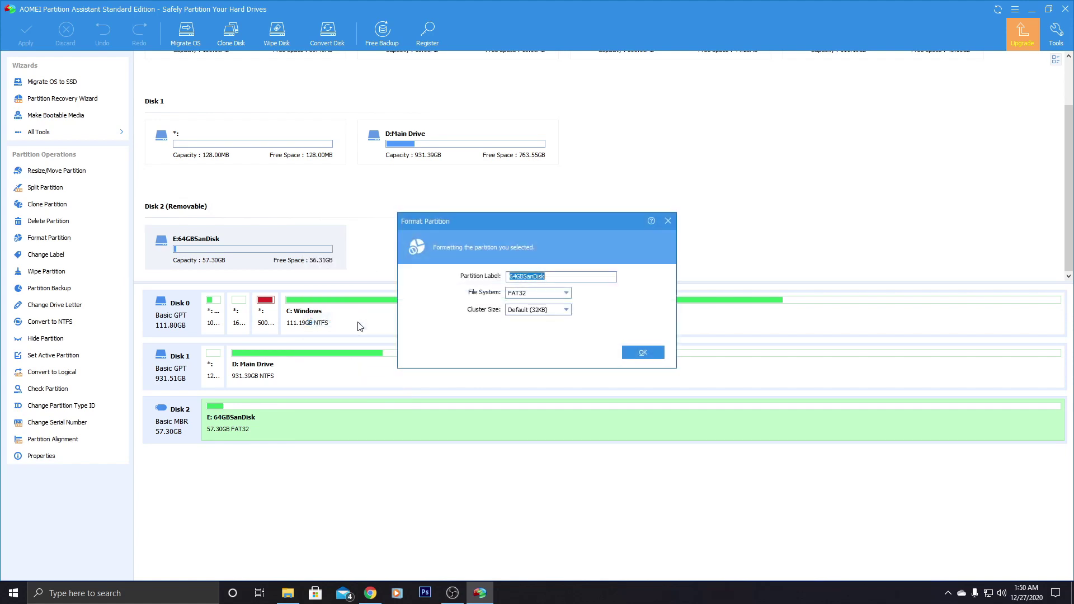
click(546, 294)
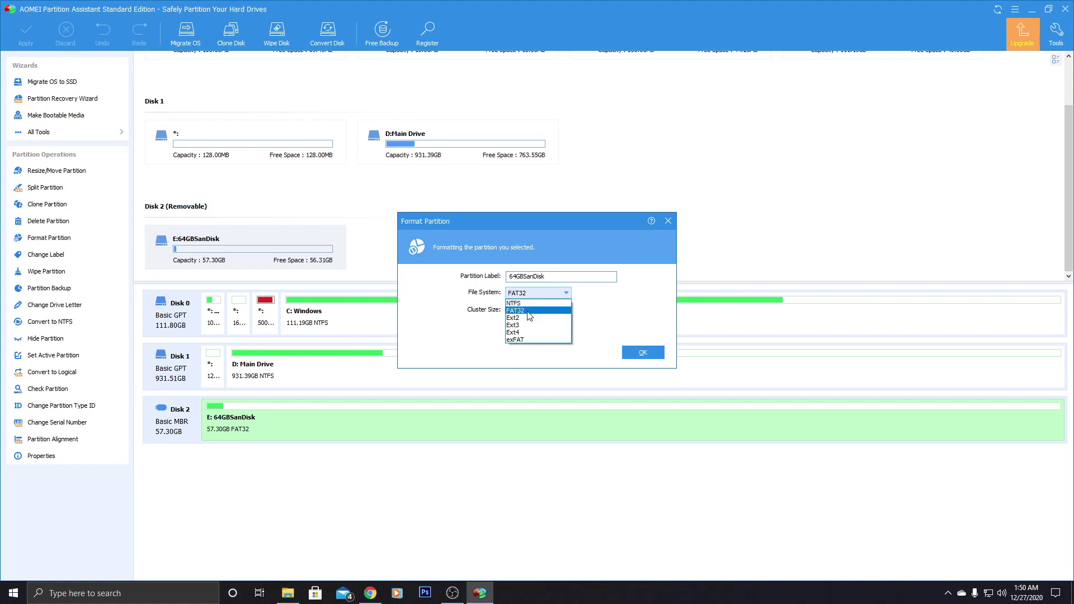
click(494, 317)
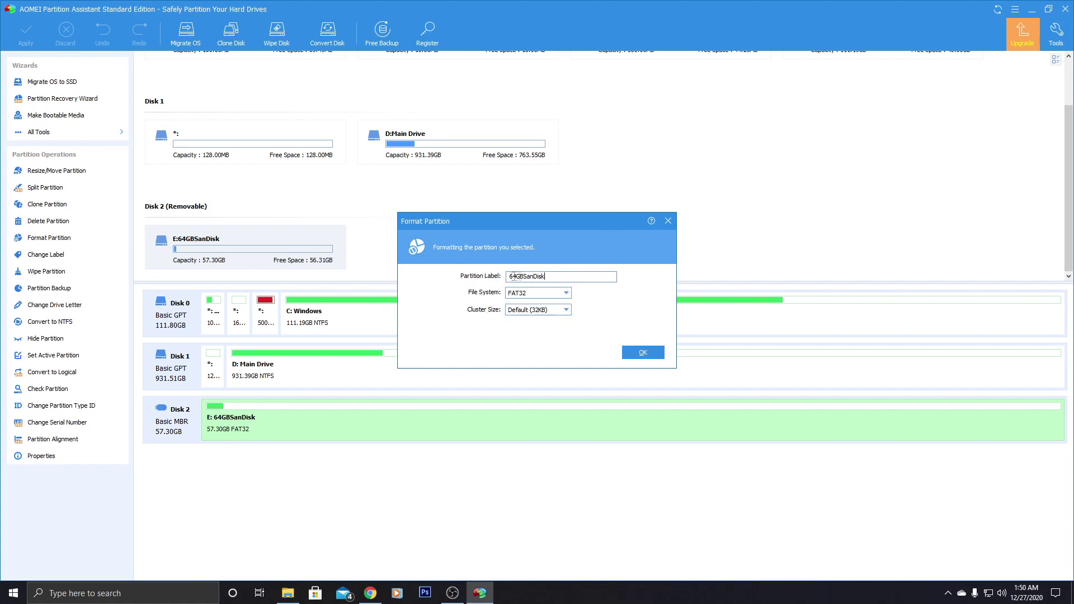
click(535, 293)
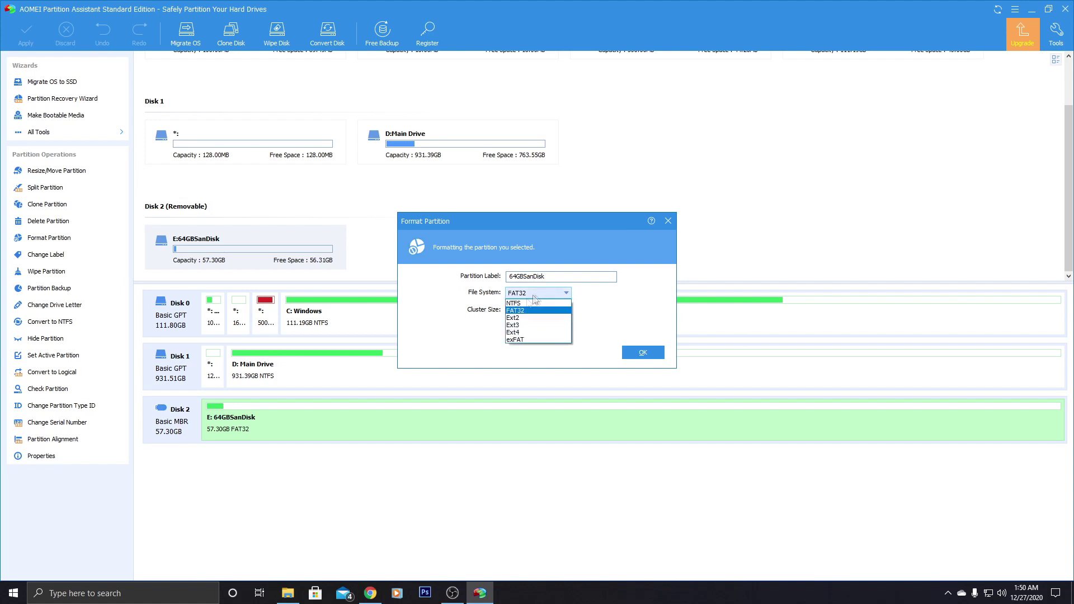
click(461, 328)
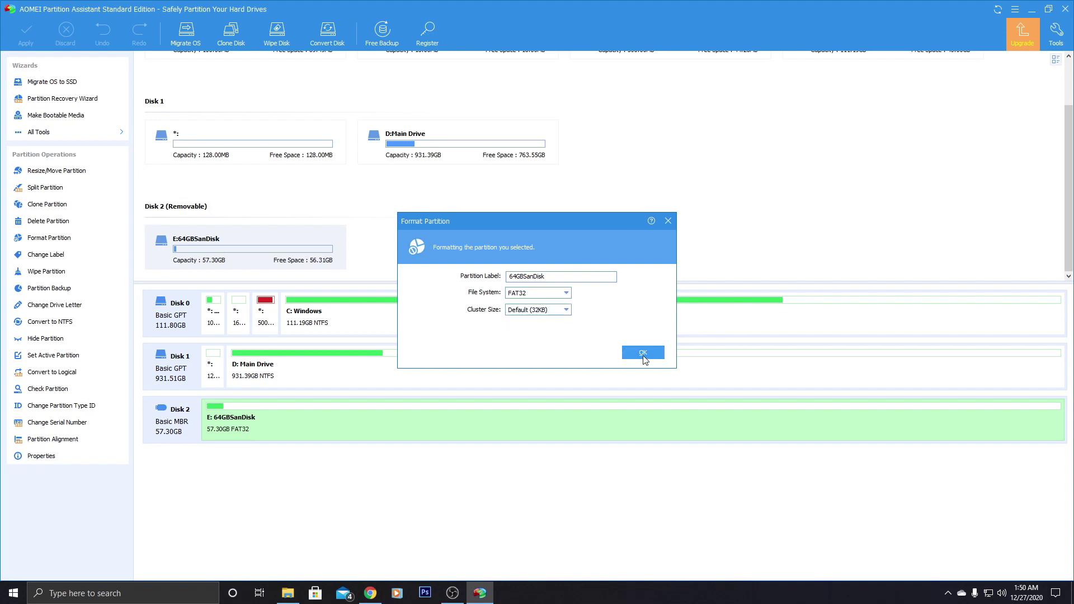
click(641, 354)
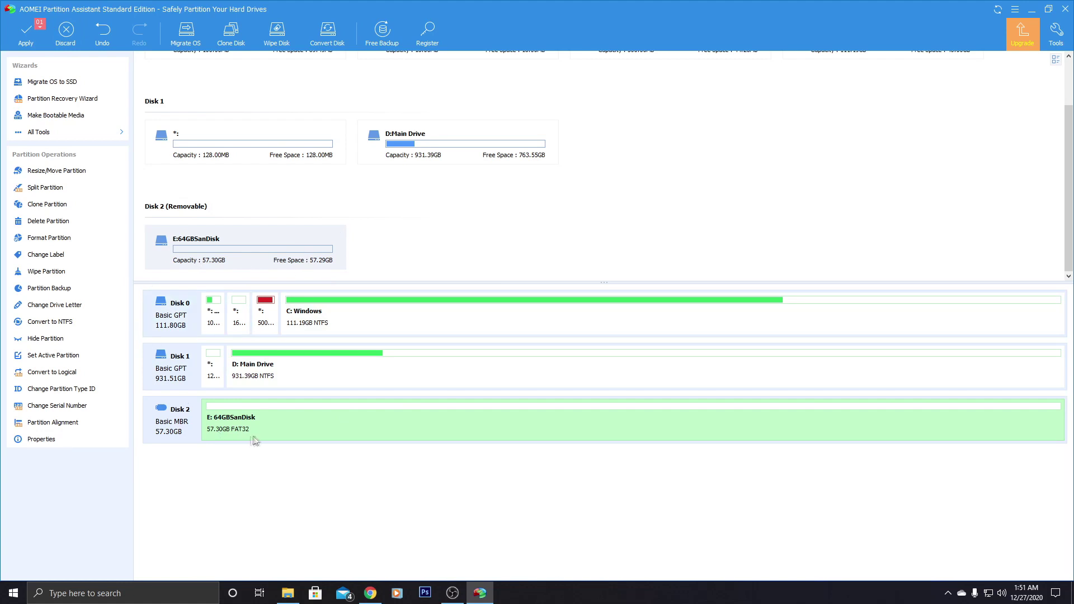
click(1065, 9)
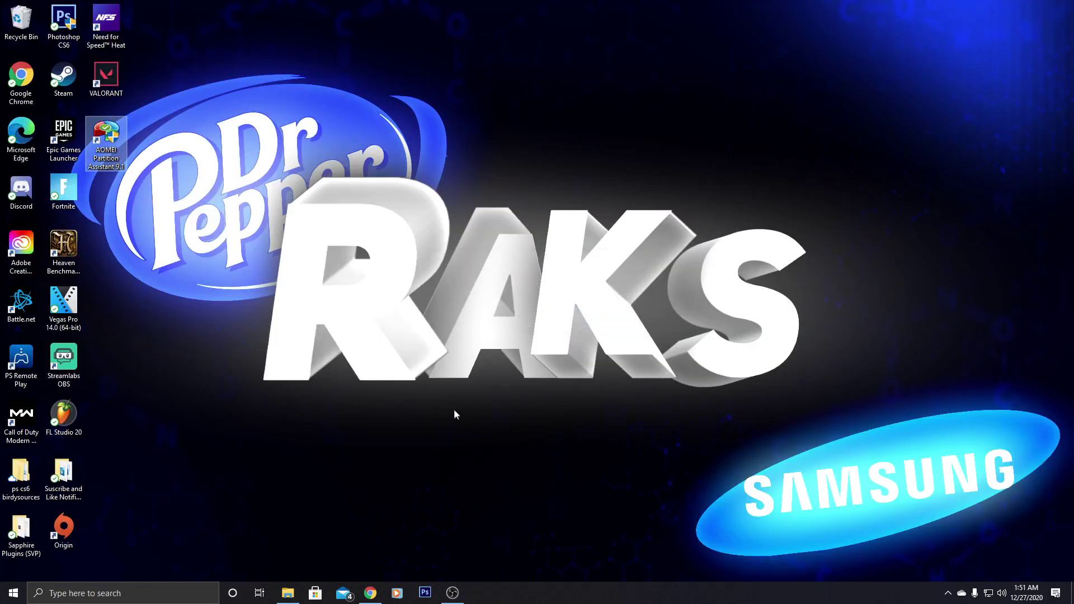
Return to File Explorer and check the 64GBSanDisk (E:) drive's file system in its properties.
click(287, 593)
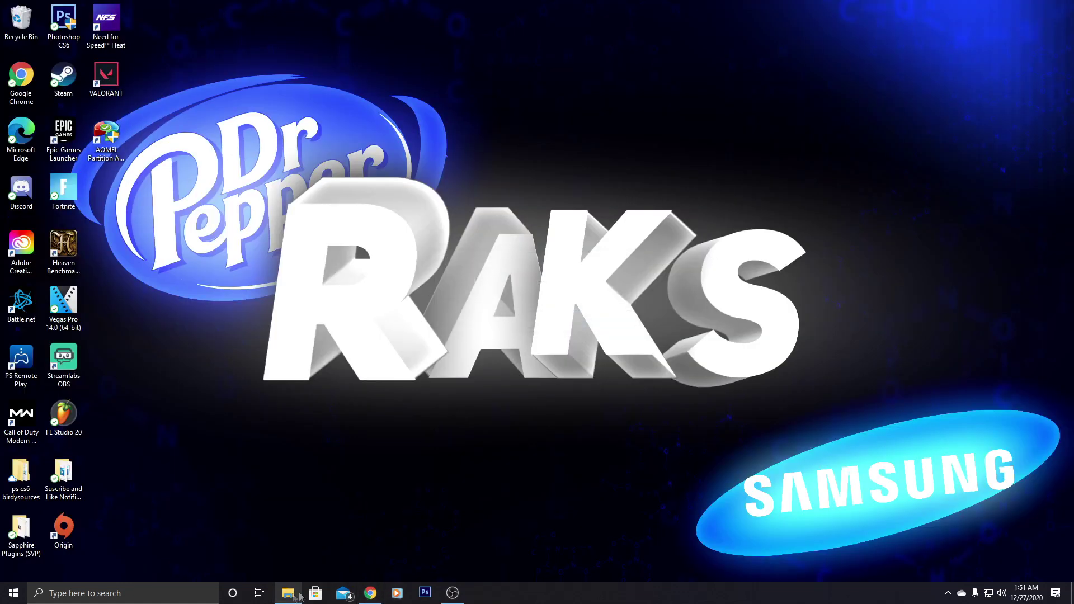
right_click(351, 417)
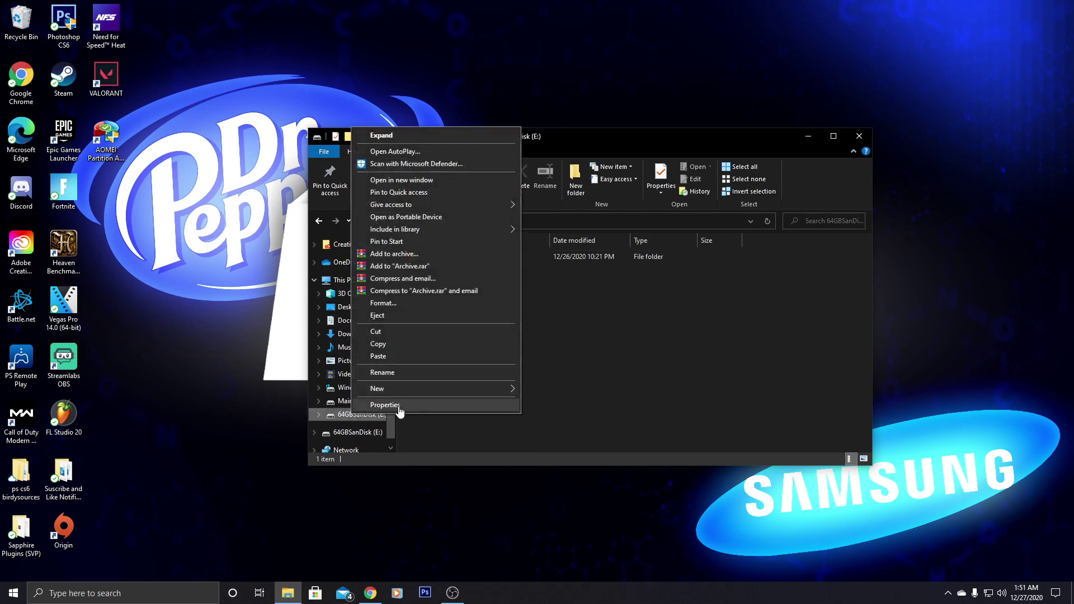
click(385, 405)
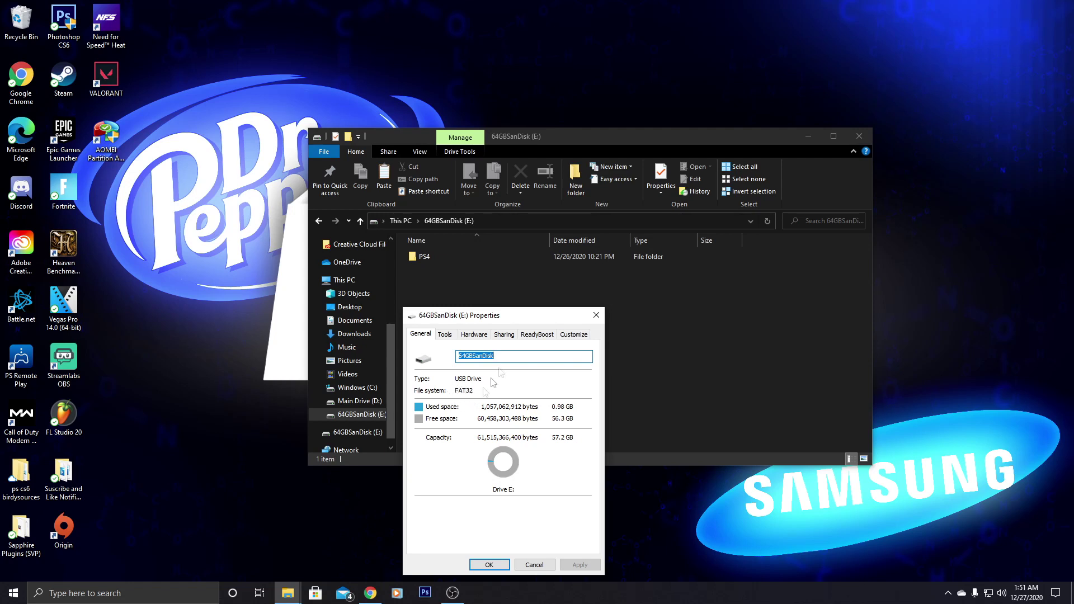
click(595, 316)
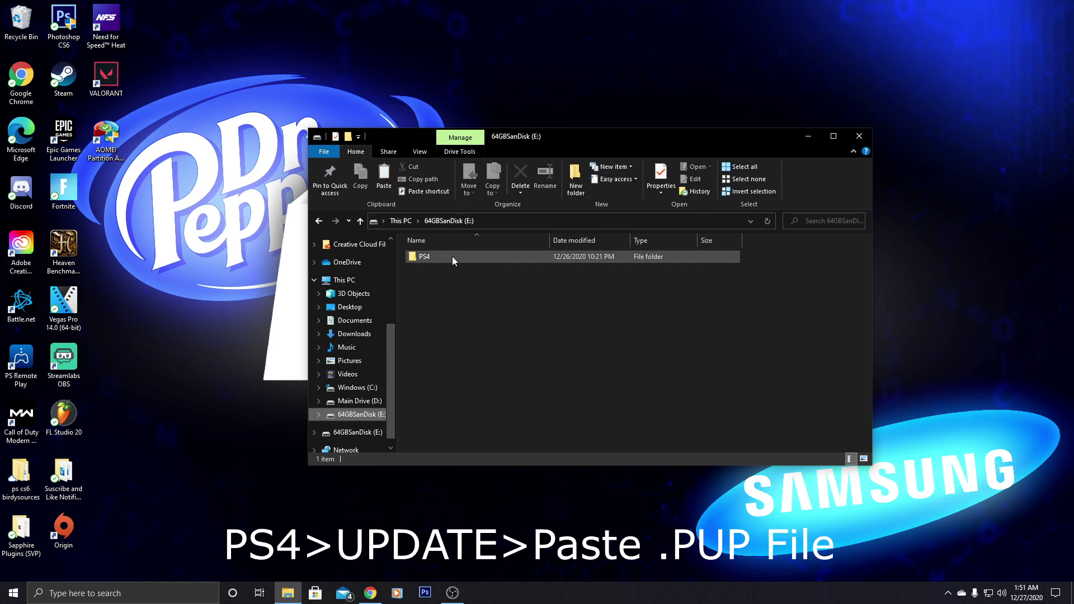
right_click(442, 282)
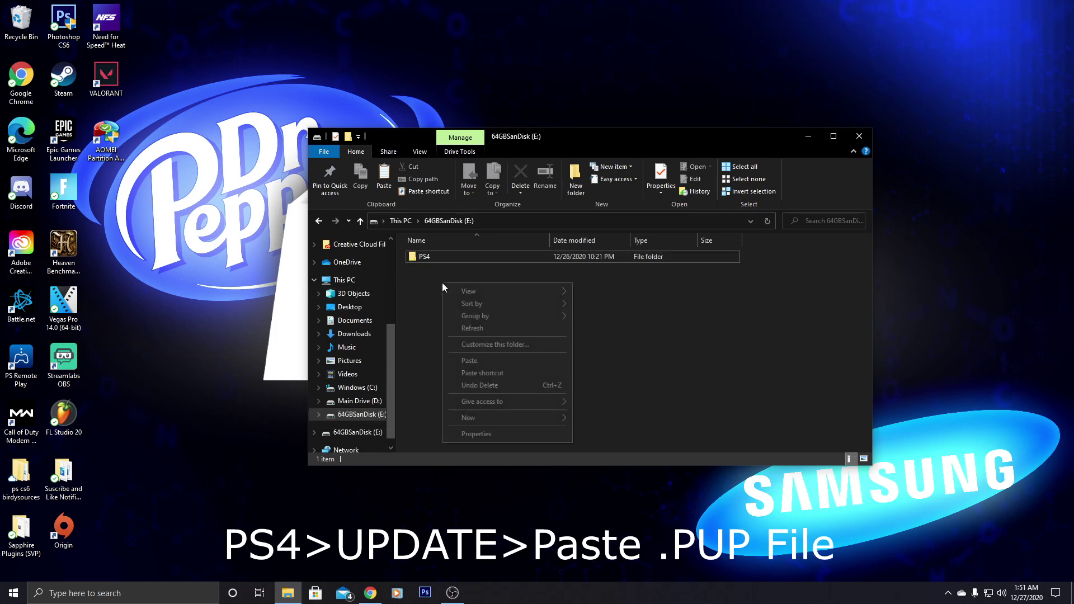
mouse_move(560, 417)
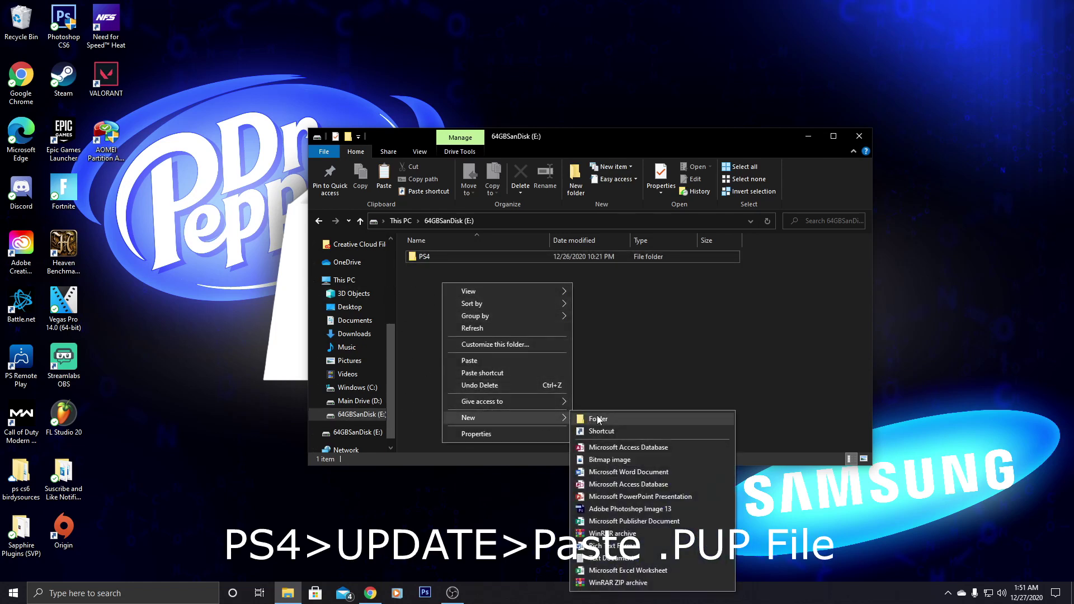
click(602, 407)
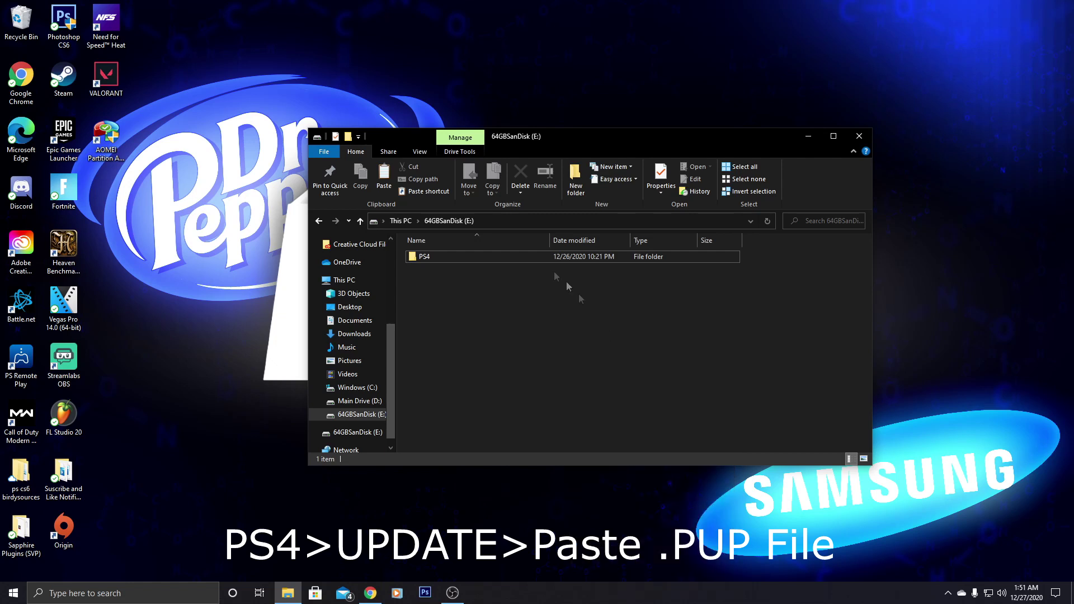
Open the PS4 folder on the 64GBSanDisk (E:) drive and check its UPDATE subfolder for the PS4UPDATE.PUP file.
double_click(442, 256)
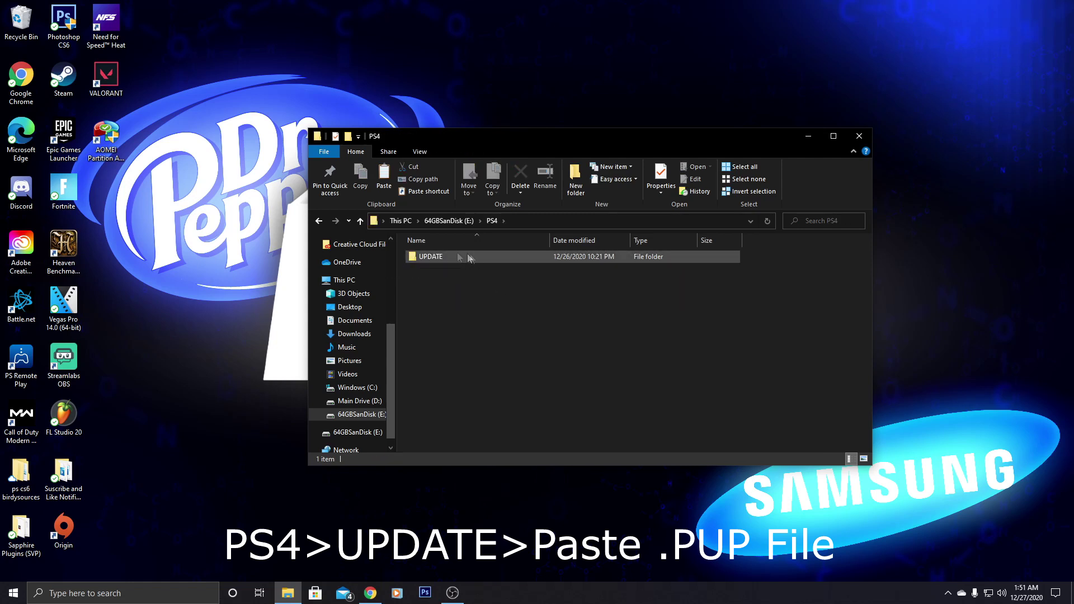
right_click(474, 305)
mouse_move(572, 439)
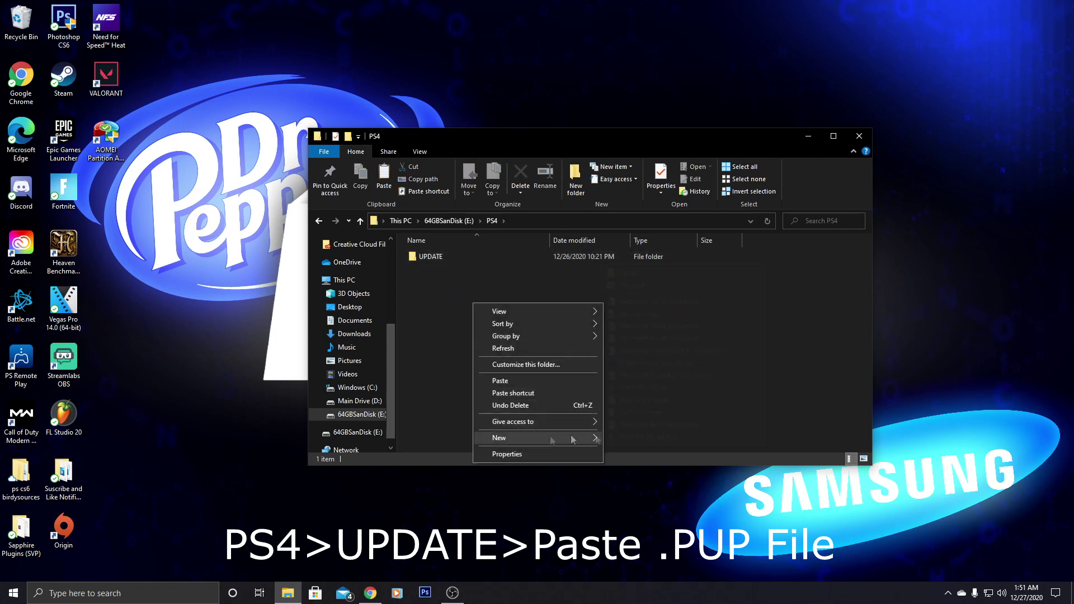
click(439, 289)
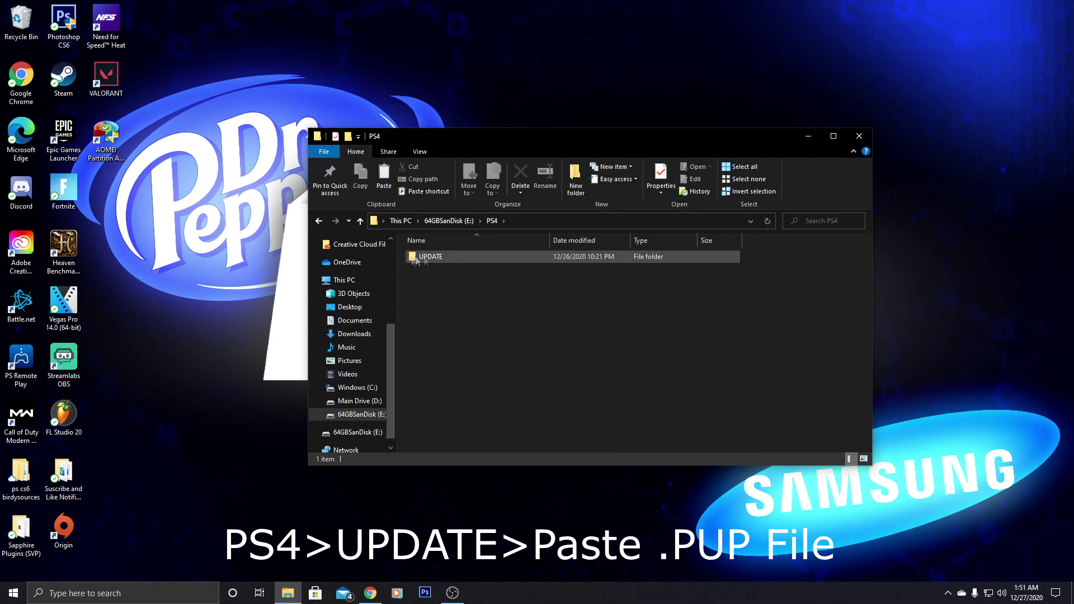
double_click(445, 258)
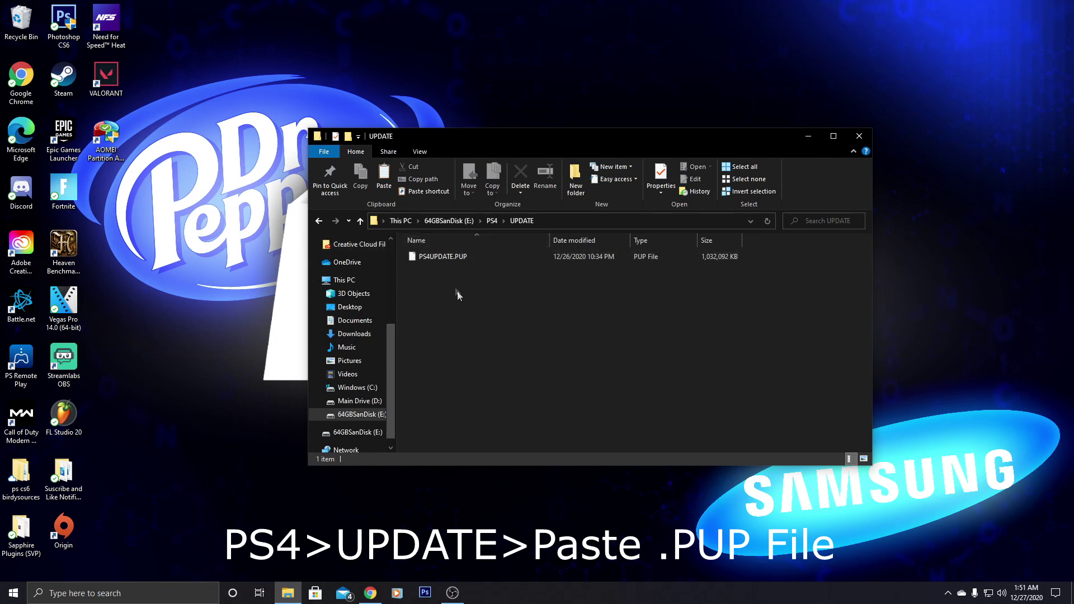
right_click(432, 287)
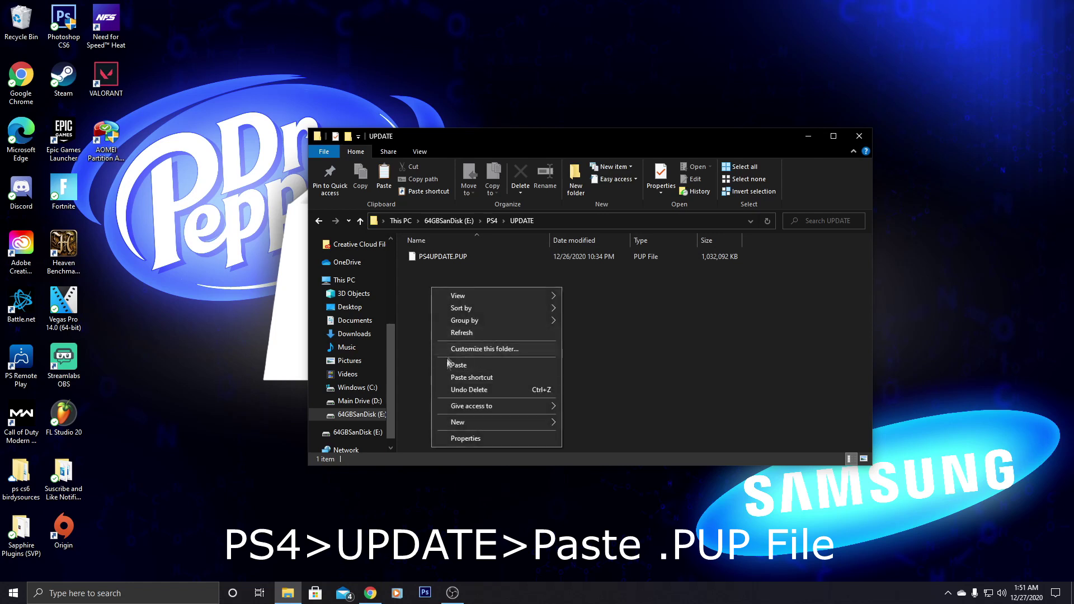
click(397, 308)
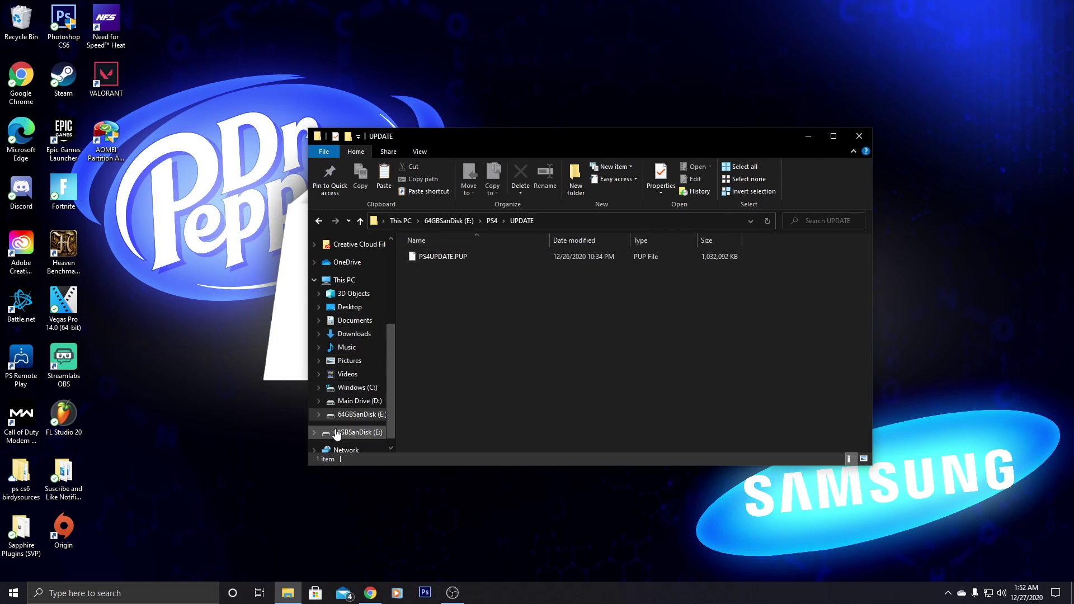
right_click(358, 417)
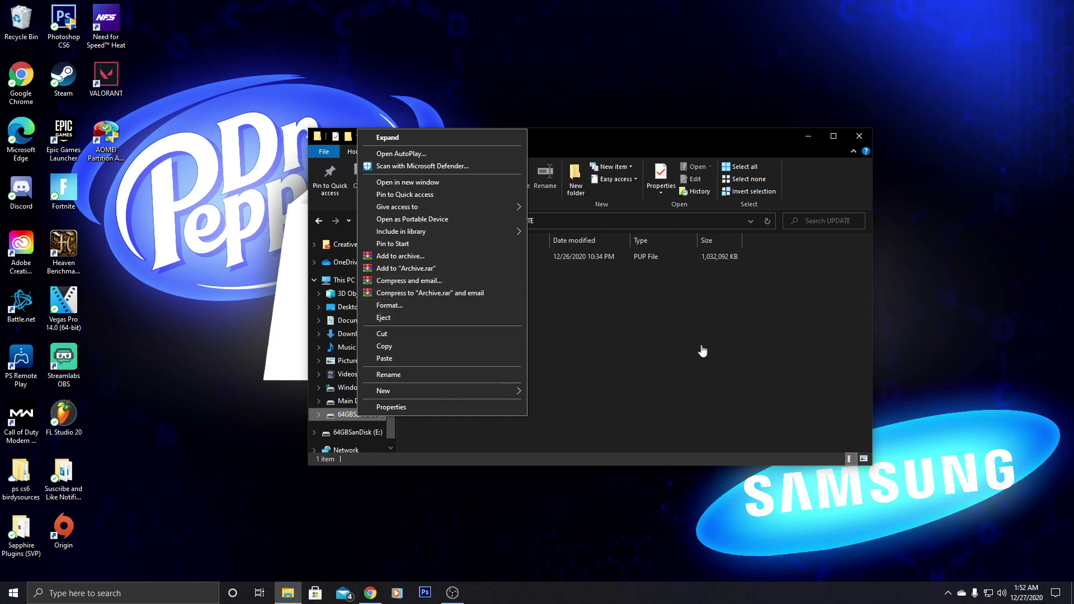
click(600, 338)
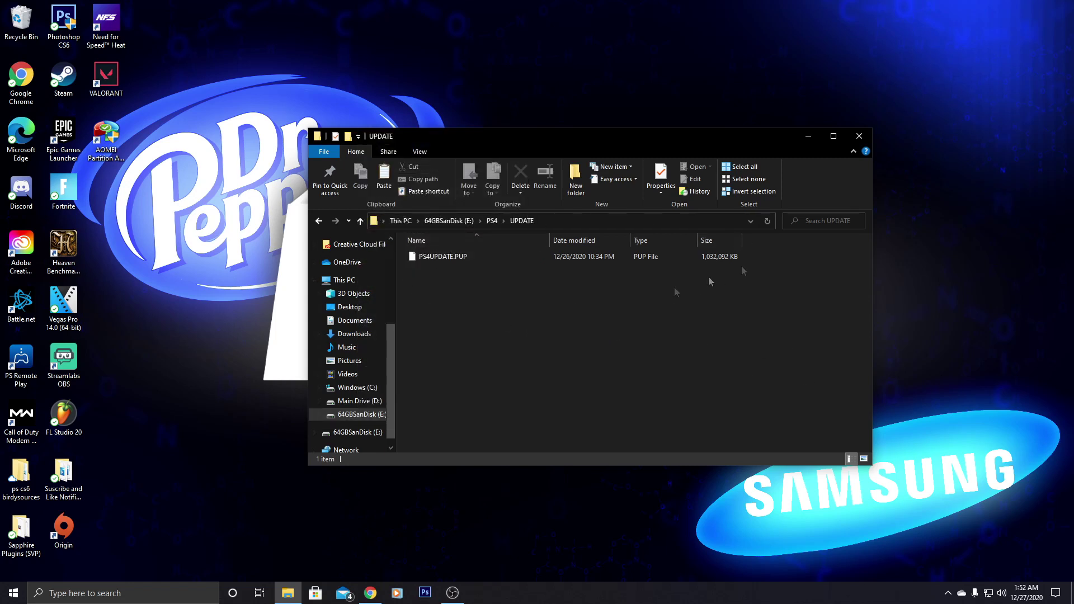